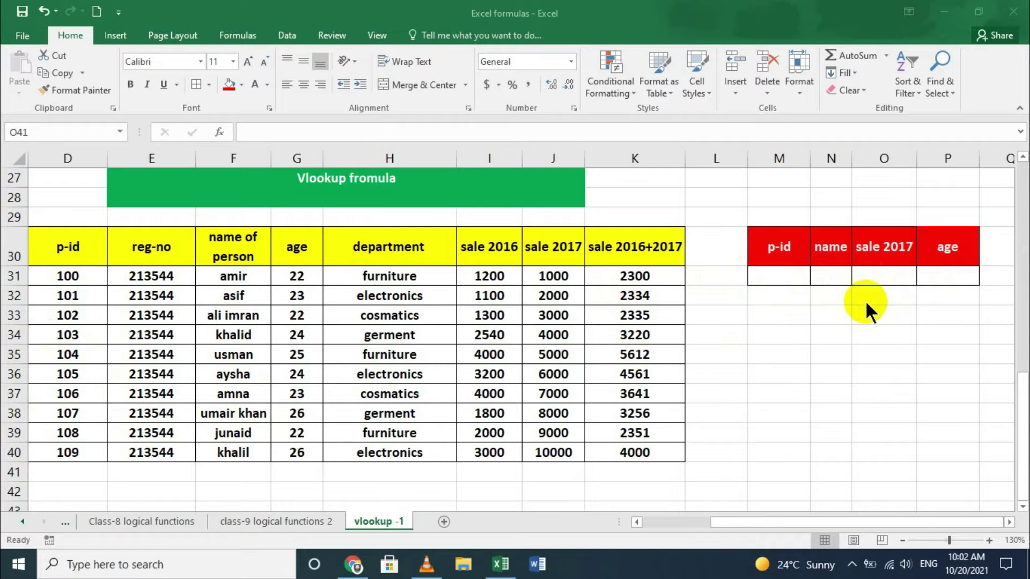
# - Enter =VLOOKUP(M31,D30:K40,3,0) in cell N31 to look up the name for the p-id
pyautogui.click(821, 276)
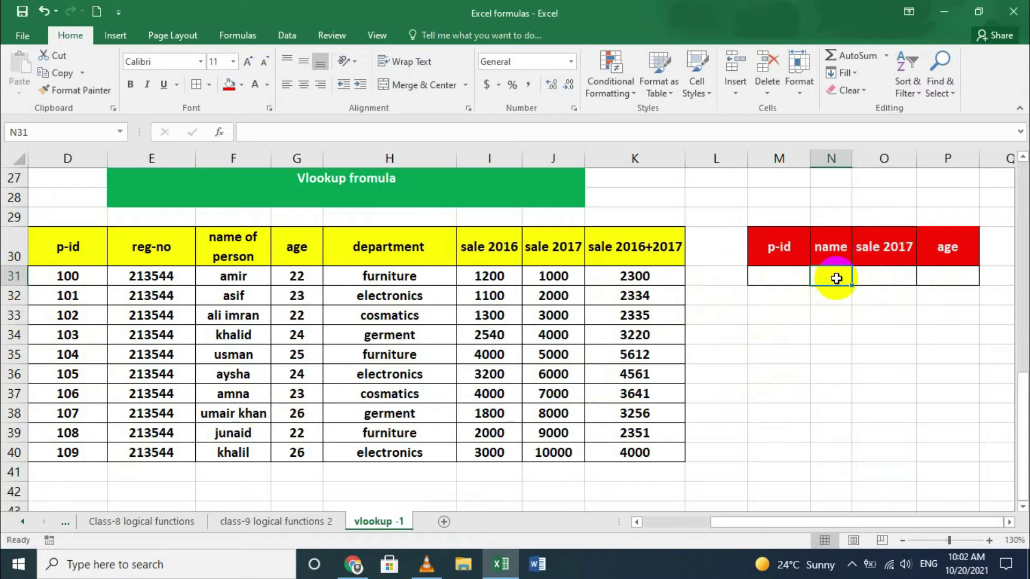
pyautogui.write('=')
pyautogui.write('vlo')
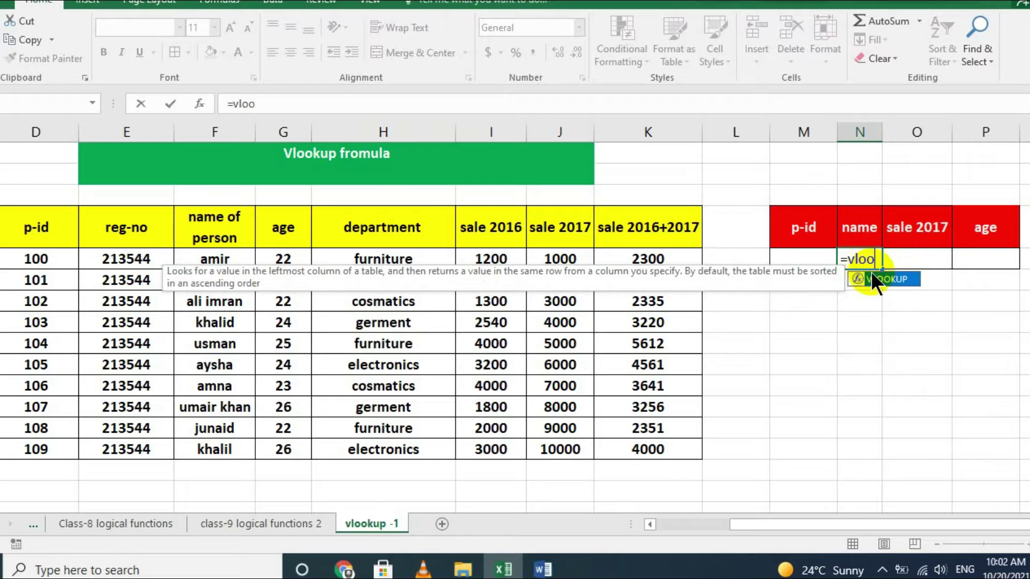
pyautogui.write('o')
pyautogui.doubleClick(871, 275)
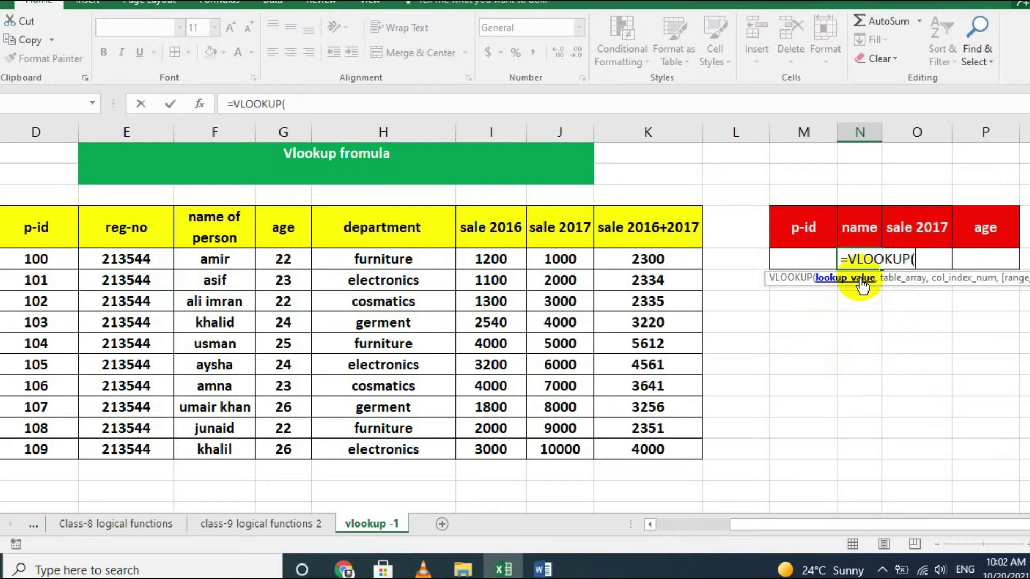
pyautogui.click(816, 263)
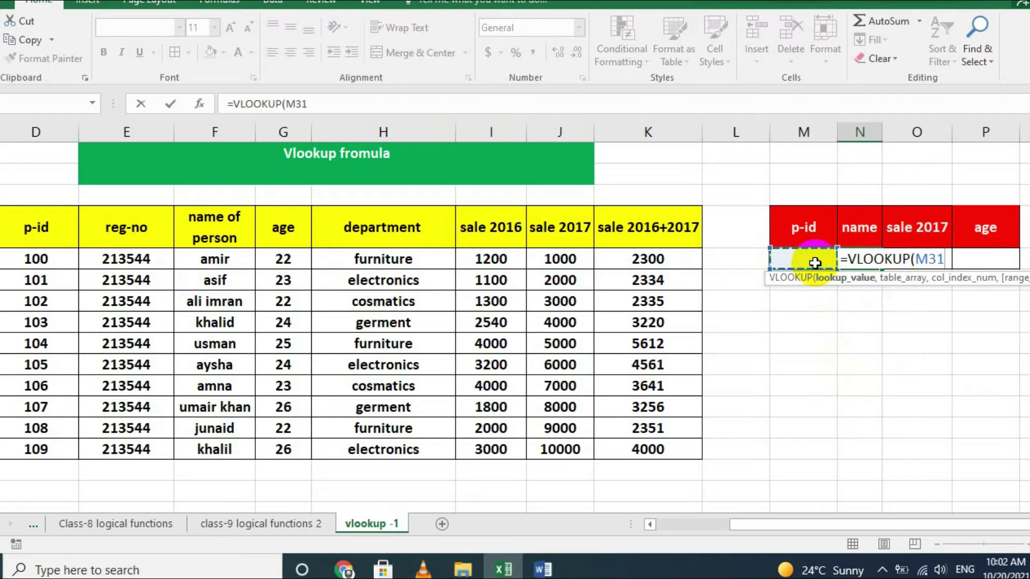
pyautogui.write(',')
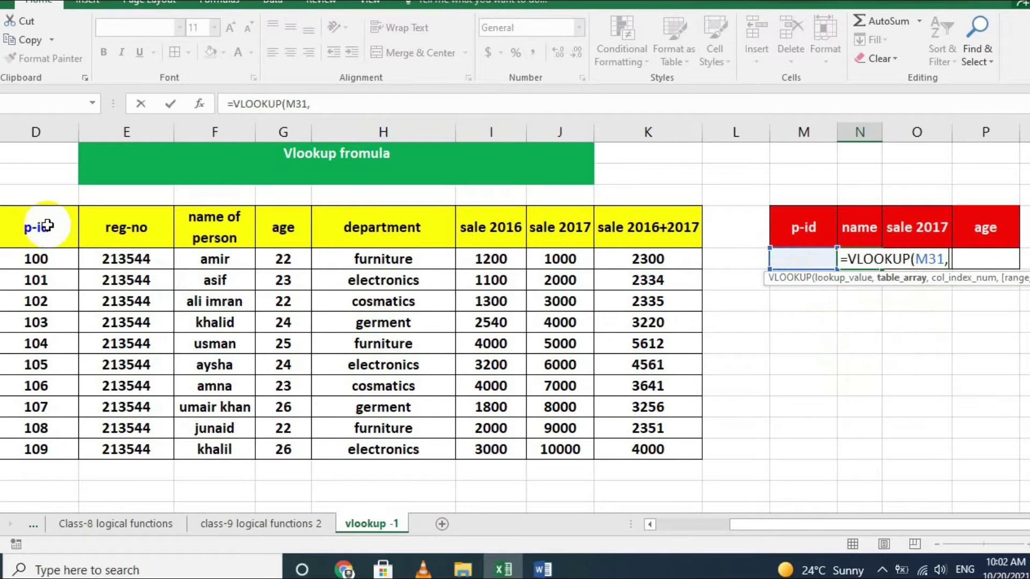
pyautogui.moveTo(32, 227); pyautogui.dragTo(653, 445)
pyautogui.write(',')
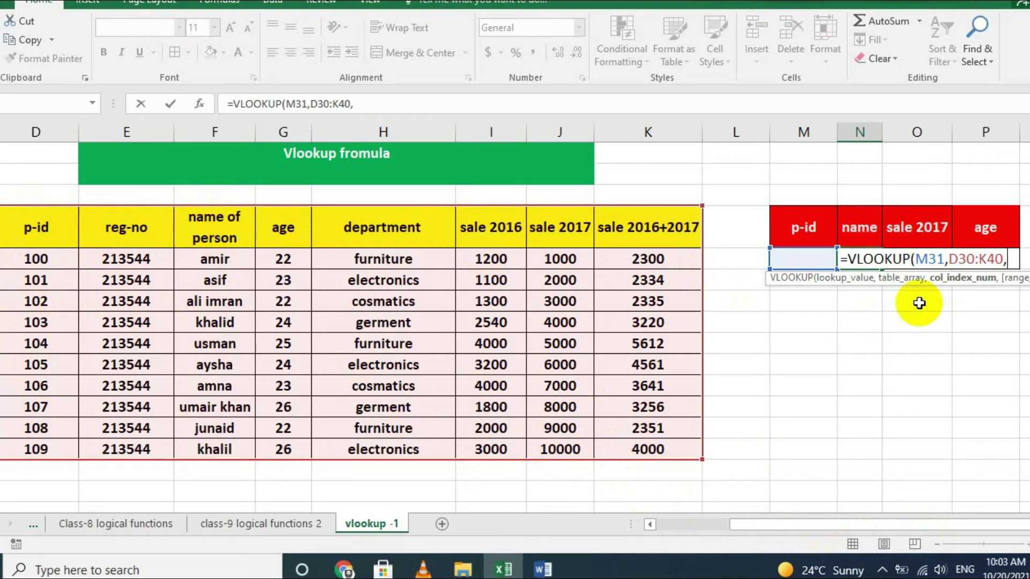
pyautogui.write('3,')
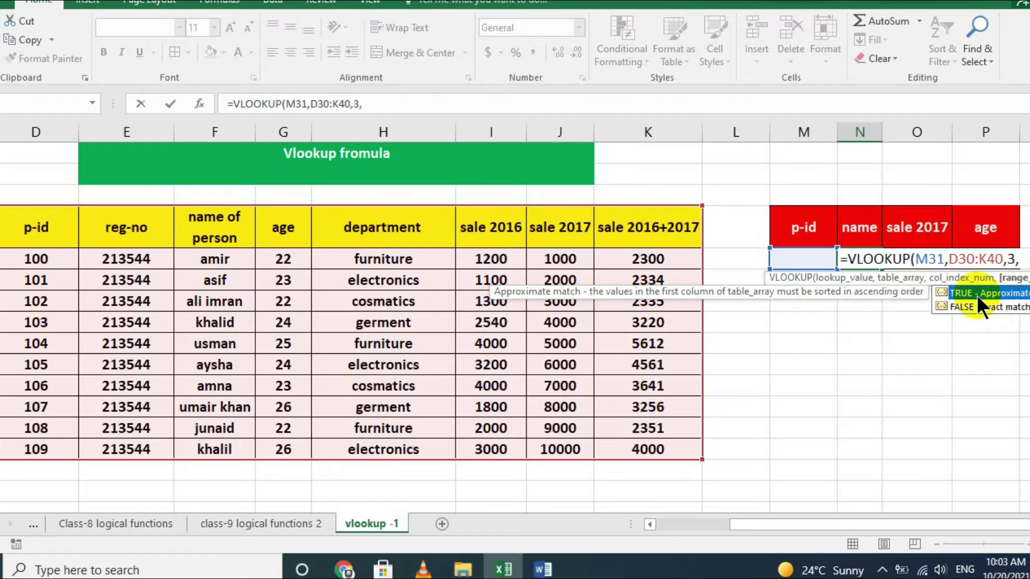
pyautogui.write('0)')
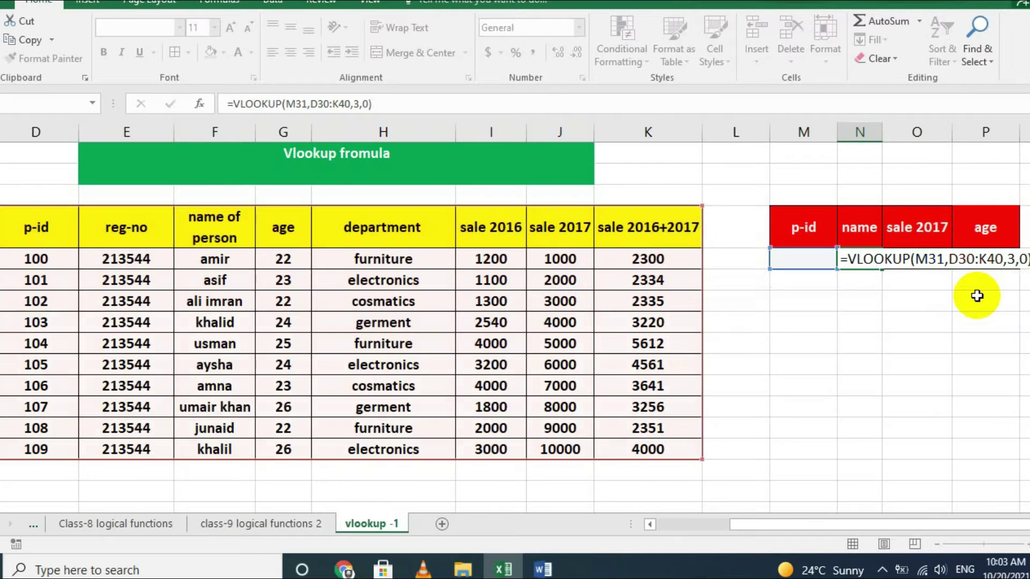
pyautogui.press('Return')
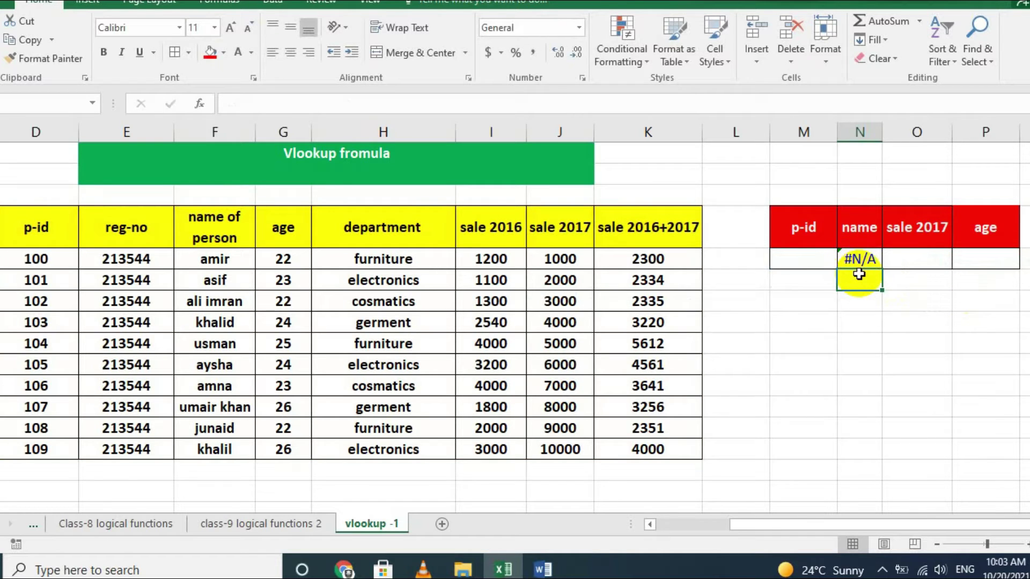
# - Enter 101 as the lookup p-id in cell M31
pyautogui.click(788, 255)
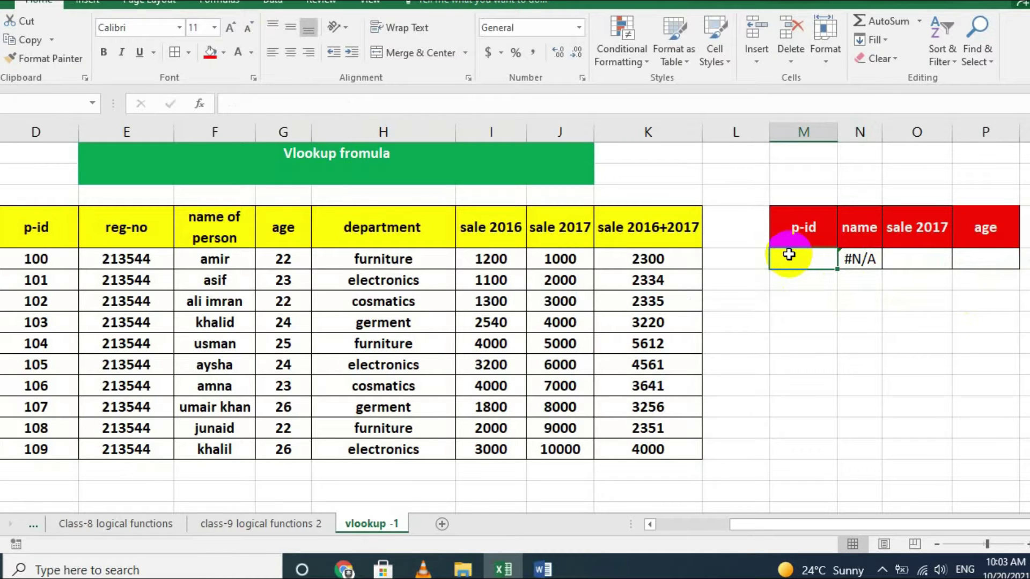
pyautogui.write('101')
pyautogui.press('Return')
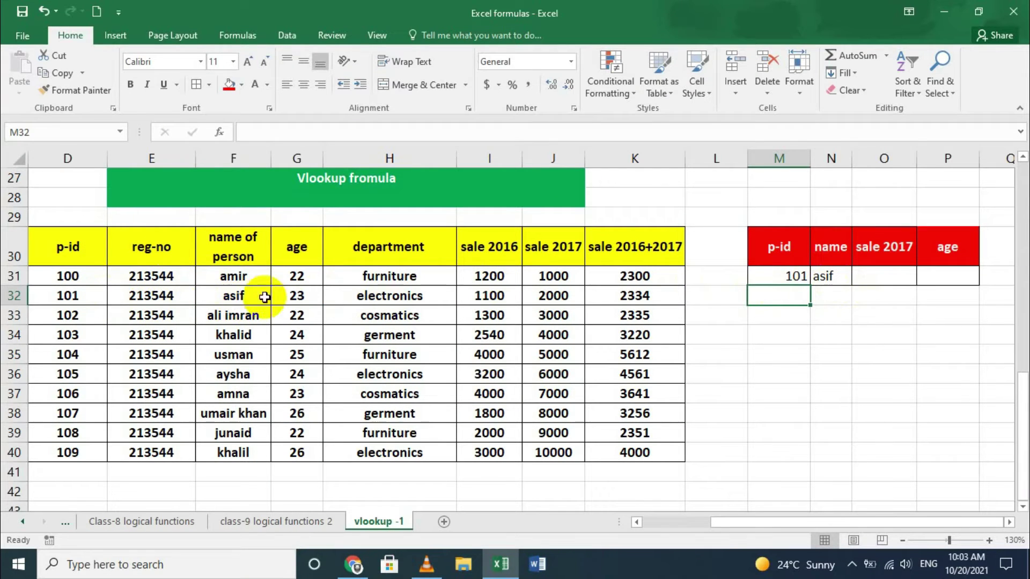
# - Center the contents of the lookup row M31:P31 horizontally and make them bold
pyautogui.moveTo(802, 277); pyautogui.dragTo(942, 276)
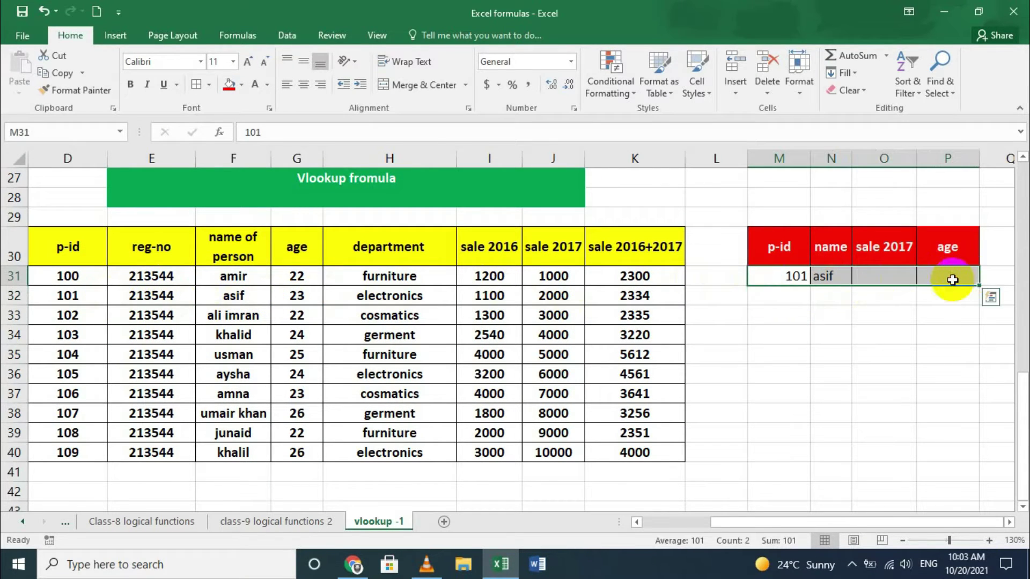
pyautogui.click(302, 83)
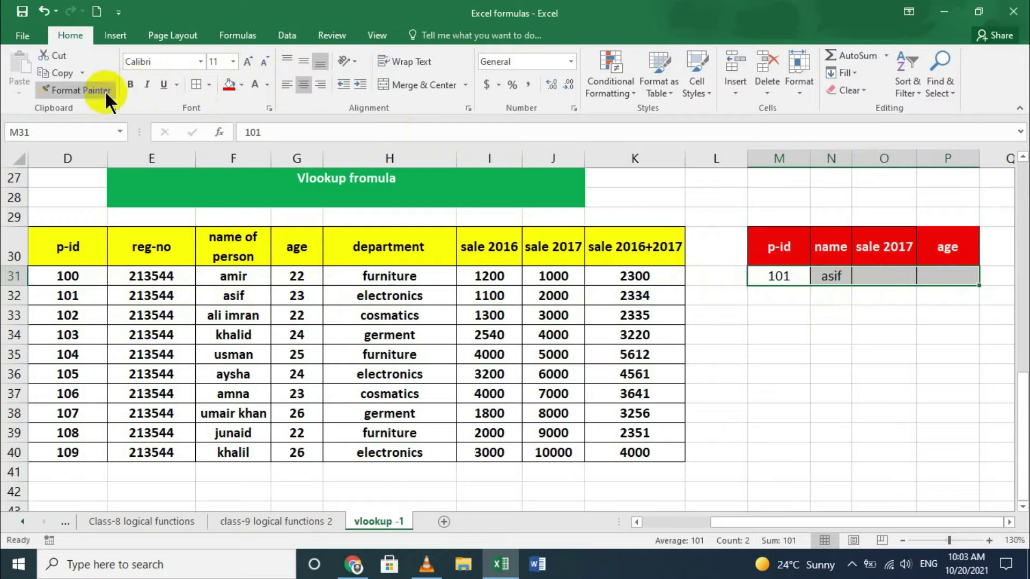
pyautogui.click(133, 81)
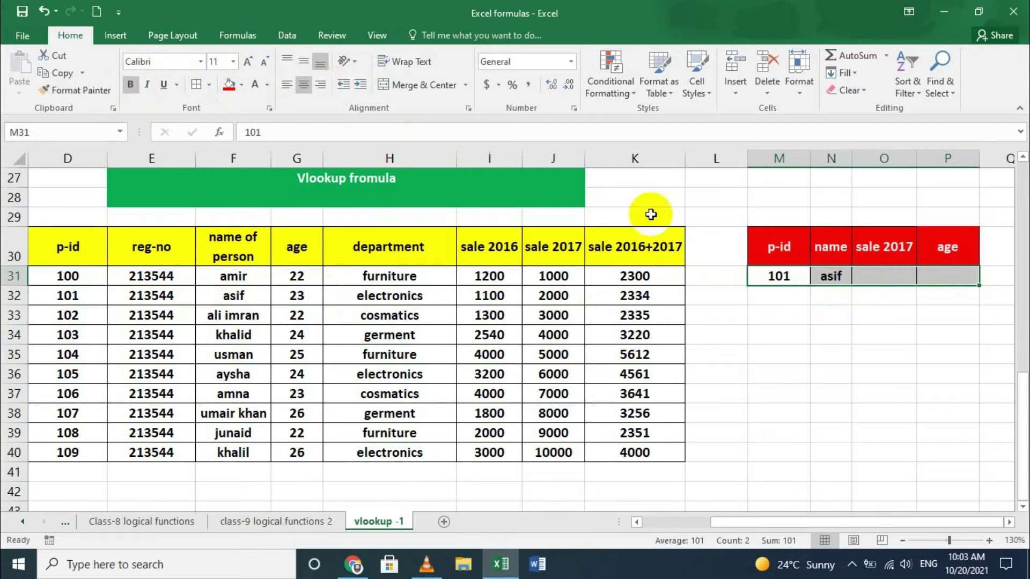
# - Change the lookup p-id in cell M31 to 104
pyautogui.click(888, 278)
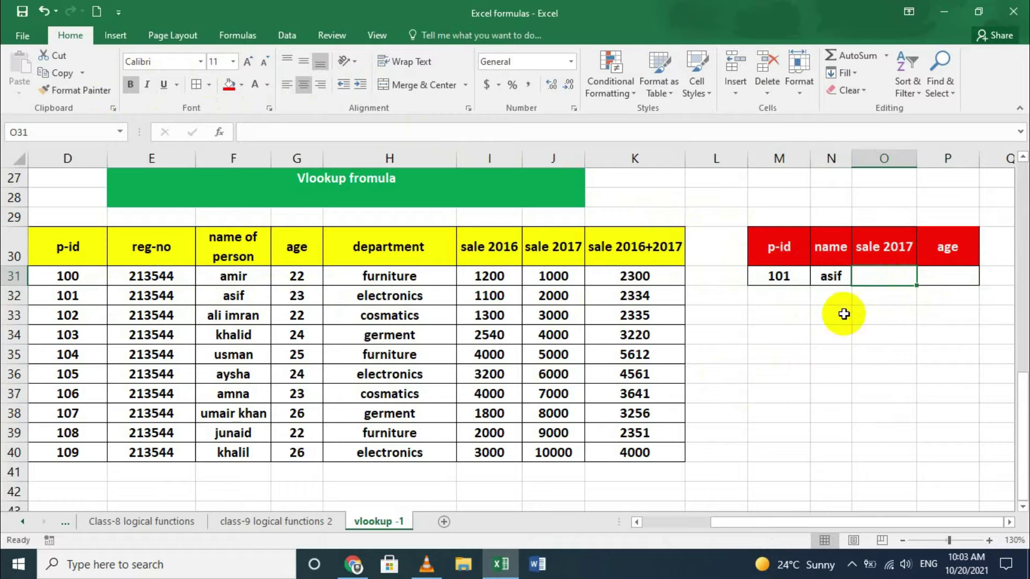
pyautogui.click(772, 276)
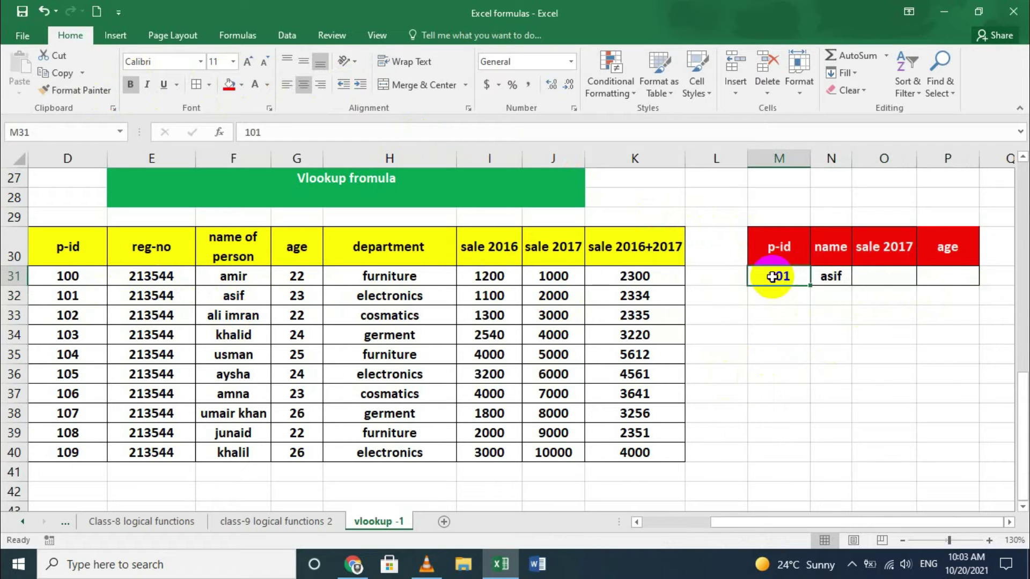
pyautogui.write('11')
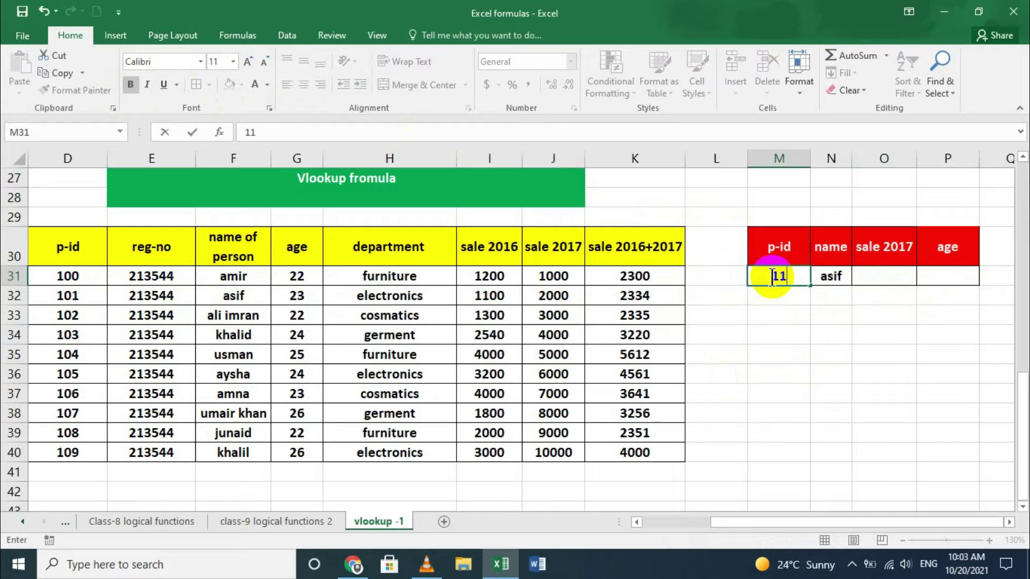
pyautogui.press('BackSpace')
pyautogui.write('04')
pyautogui.press('Return')
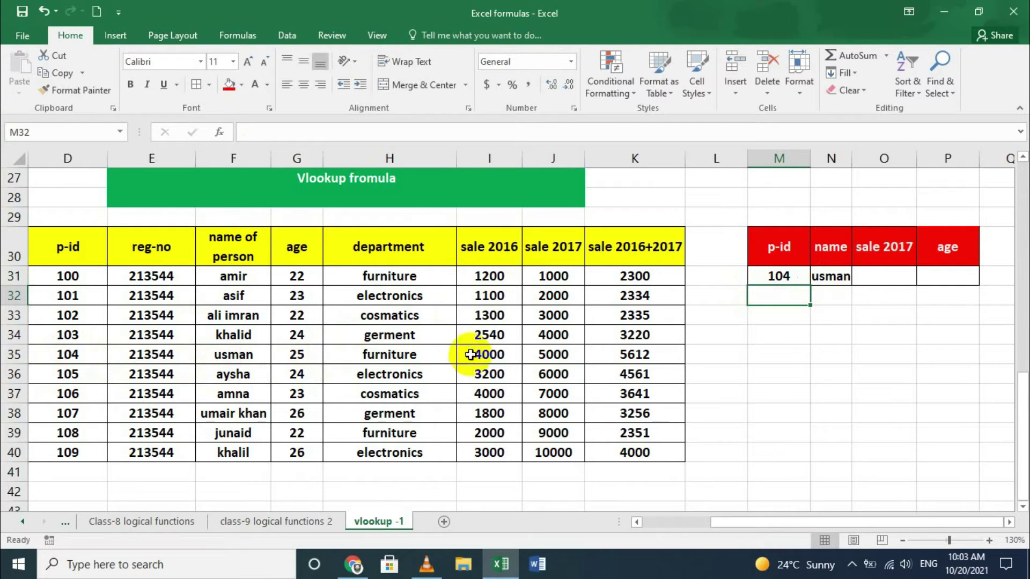
# - Enter a VLOOKUP formula in cell O31 that finds M31 in D30:K40 and returns column 7, sale 2017, with exact match 0
pyautogui.click(893, 278)
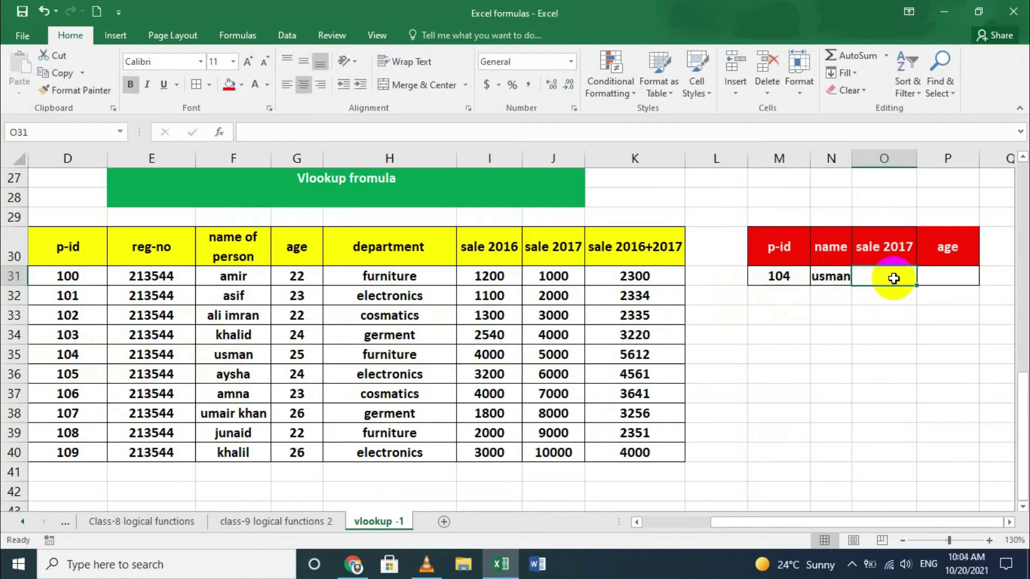
pyautogui.write('=vloo')
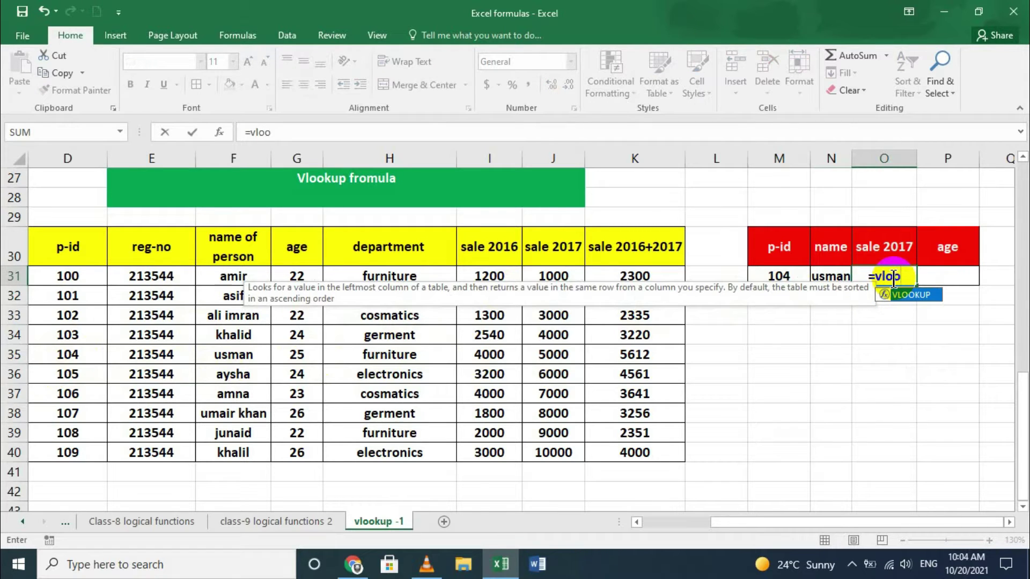
pyautogui.doubleClick(906, 294)
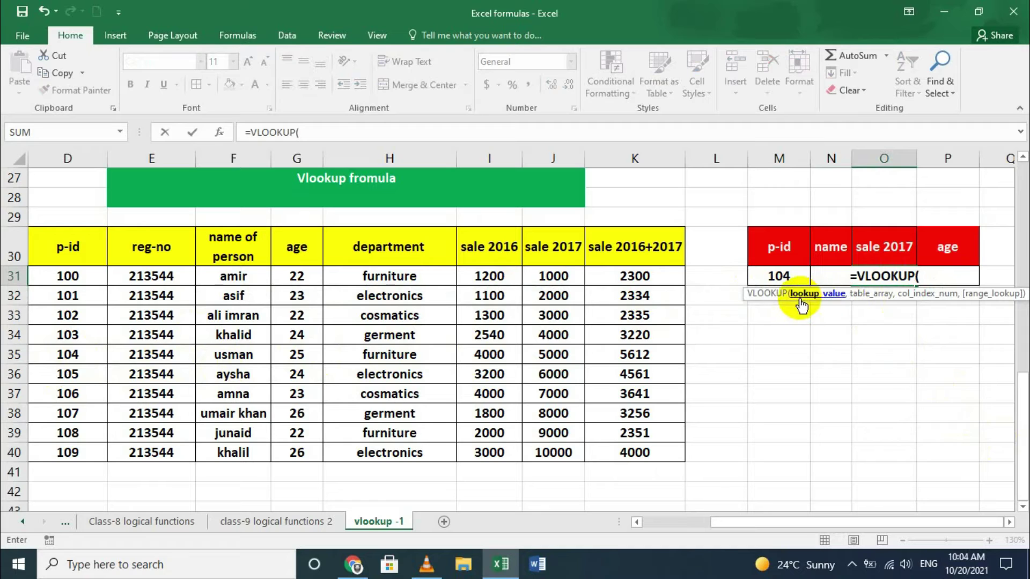
pyautogui.click(793, 275)
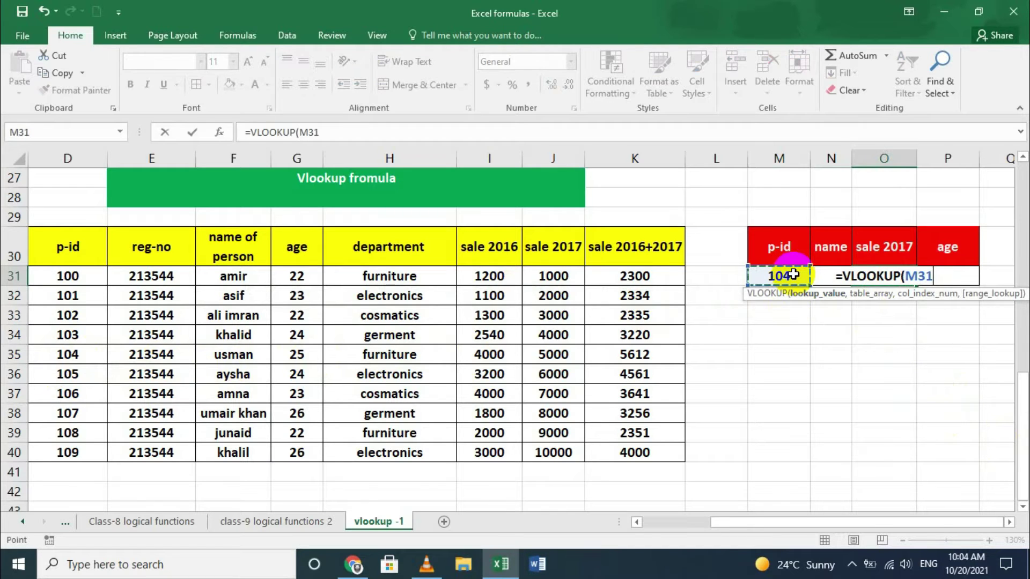
pyautogui.write(',')
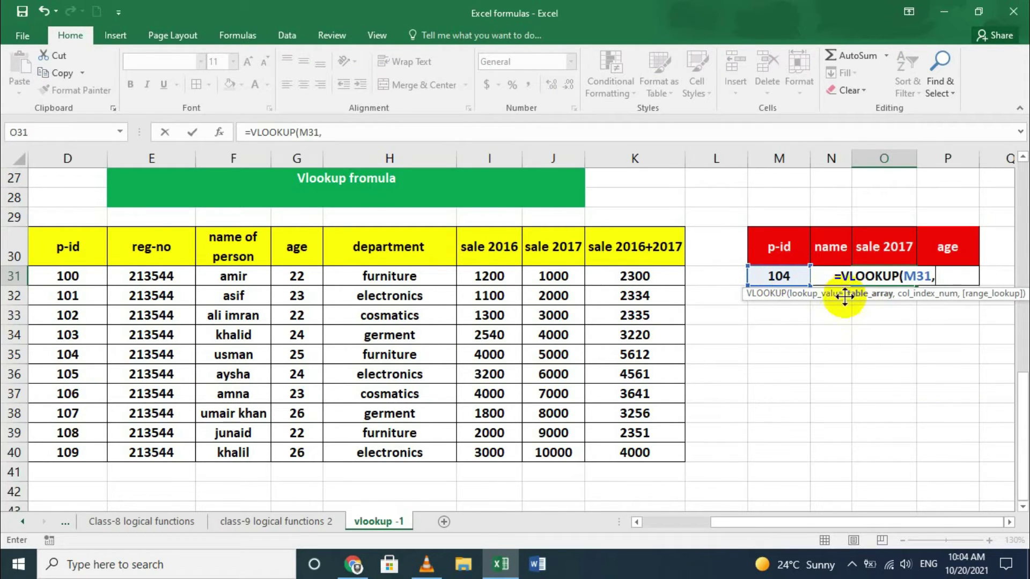
pyautogui.moveTo(80, 249); pyautogui.dragTo(645, 451)
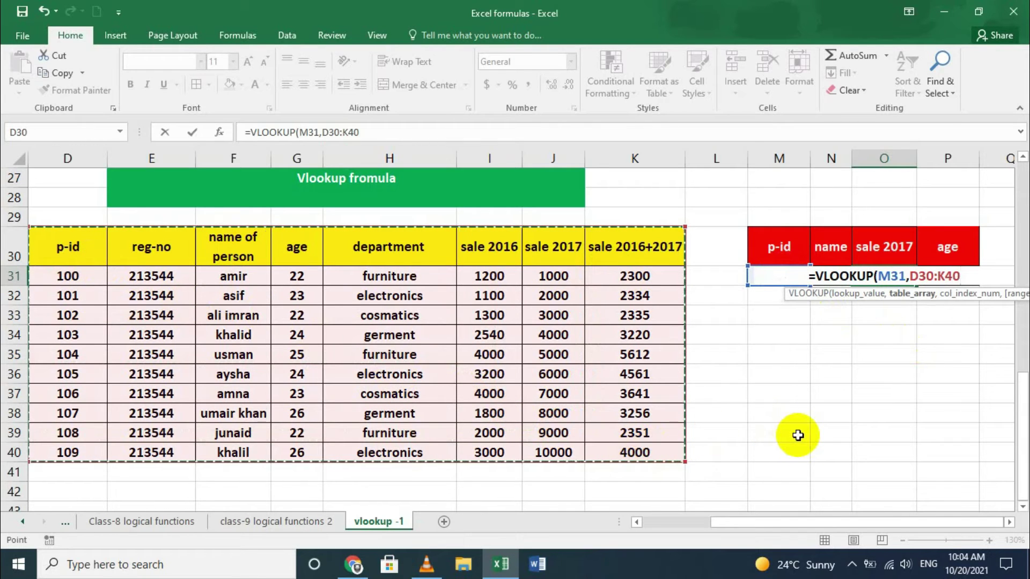
pyautogui.write(',')
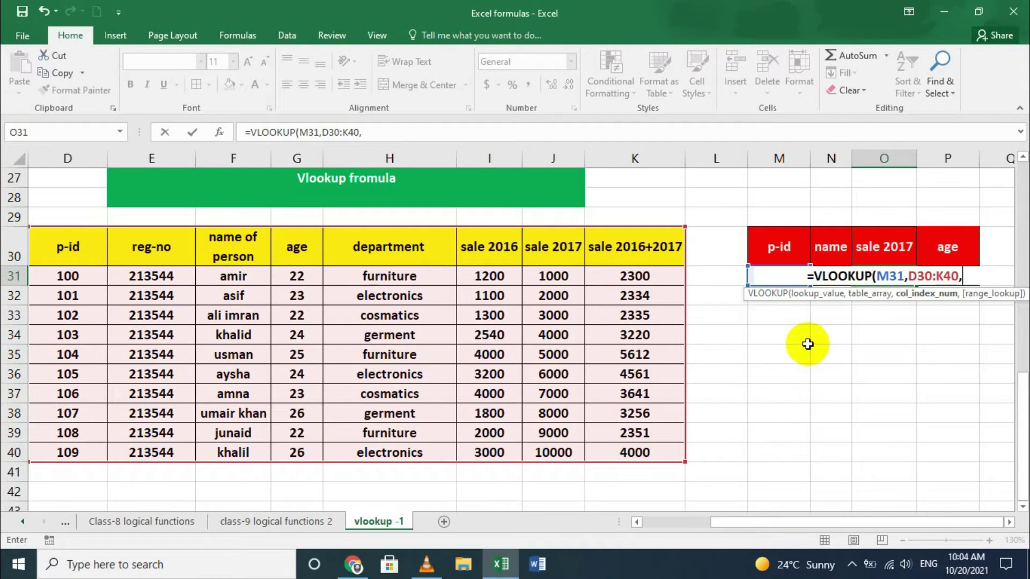
pyautogui.write('7,0')
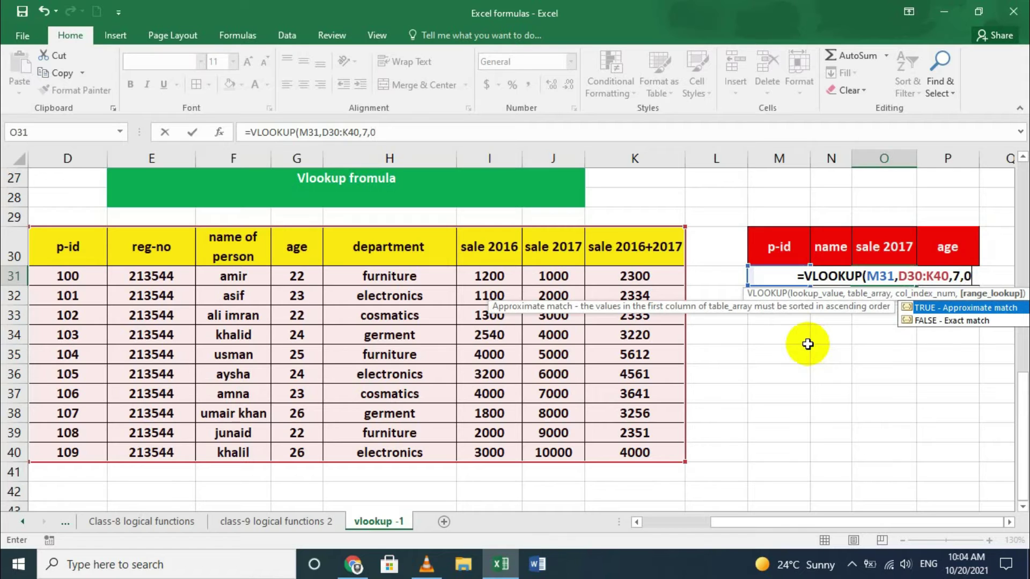
pyautogui.press('Return')
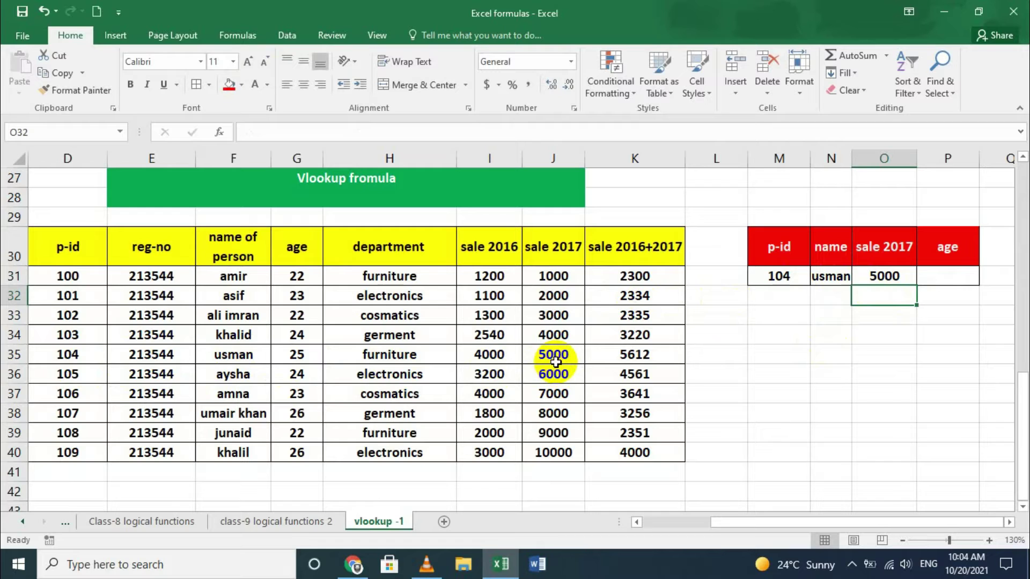
# - Enter a VLOOKUP formula in cell P31 that finds M31 in D30:K40 and returns column 4, age, with exact match 0
pyautogui.click(928, 277)
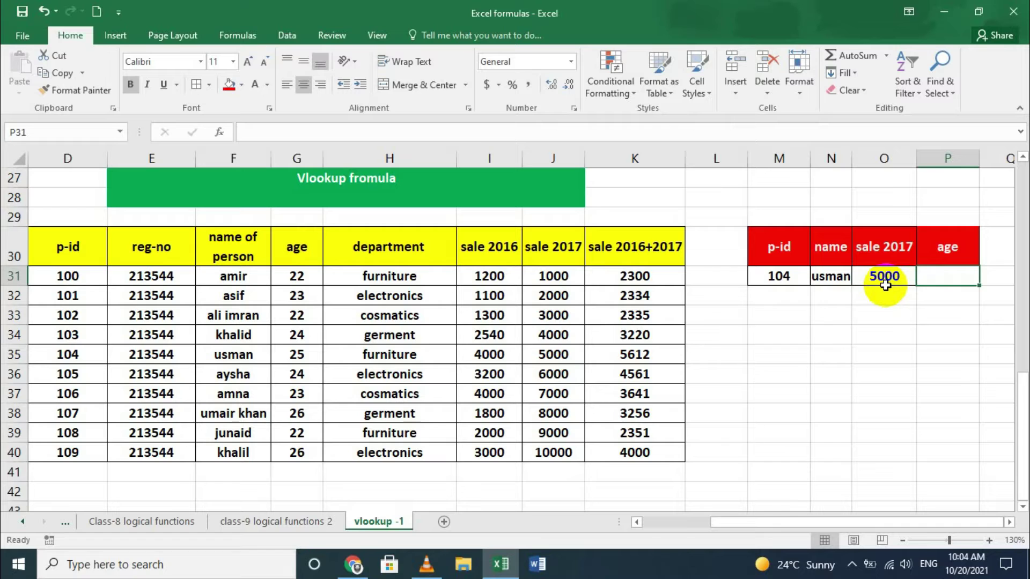
pyautogui.write('=')
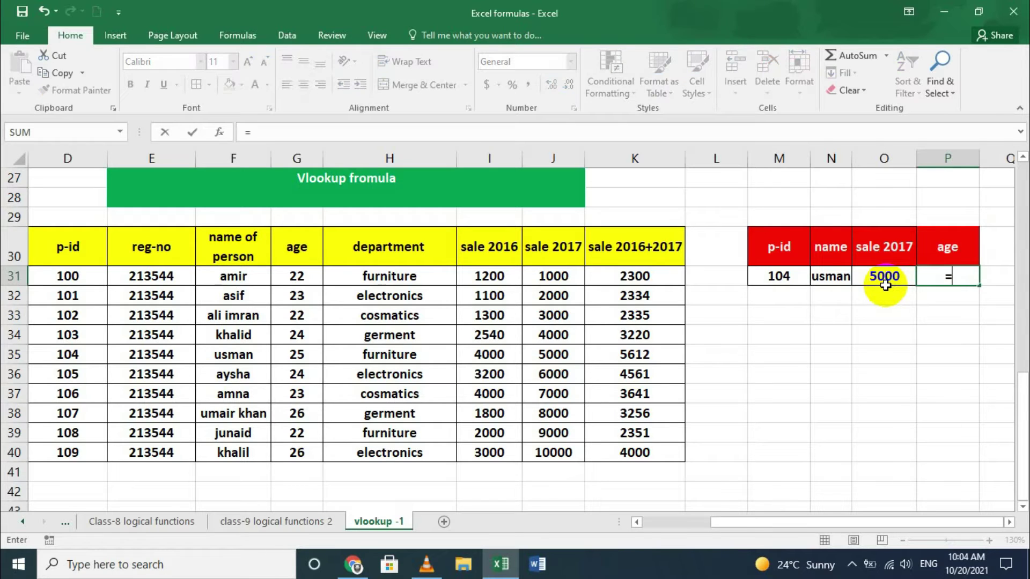
pyautogui.write('vlook')
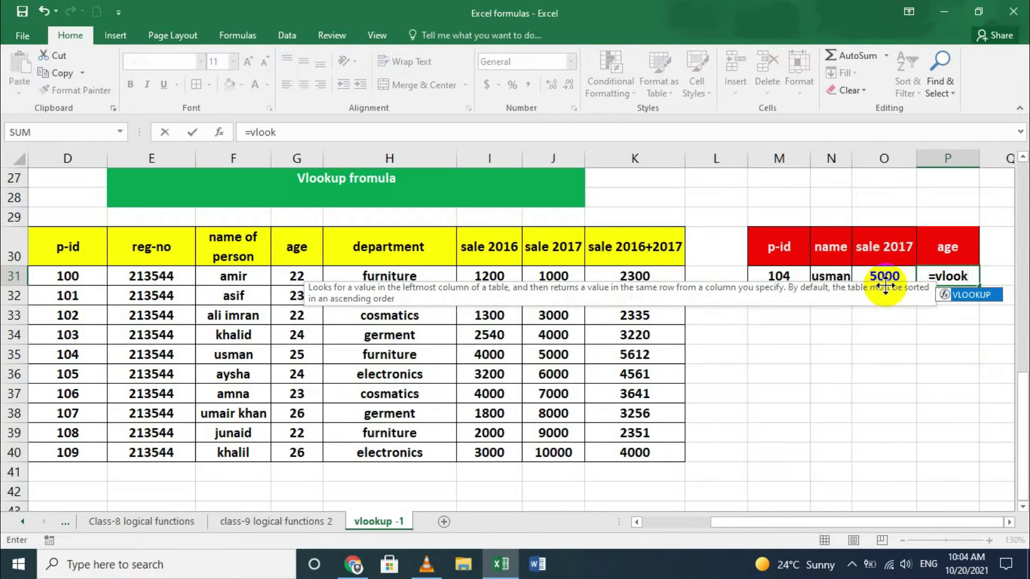
pyautogui.doubleClick(974, 295)
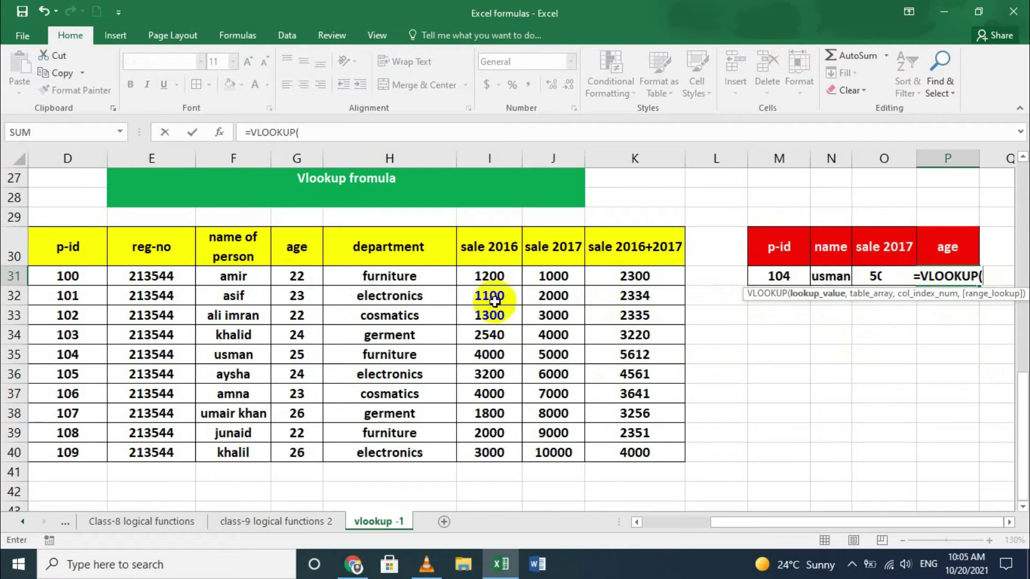
pyautogui.click(781, 275)
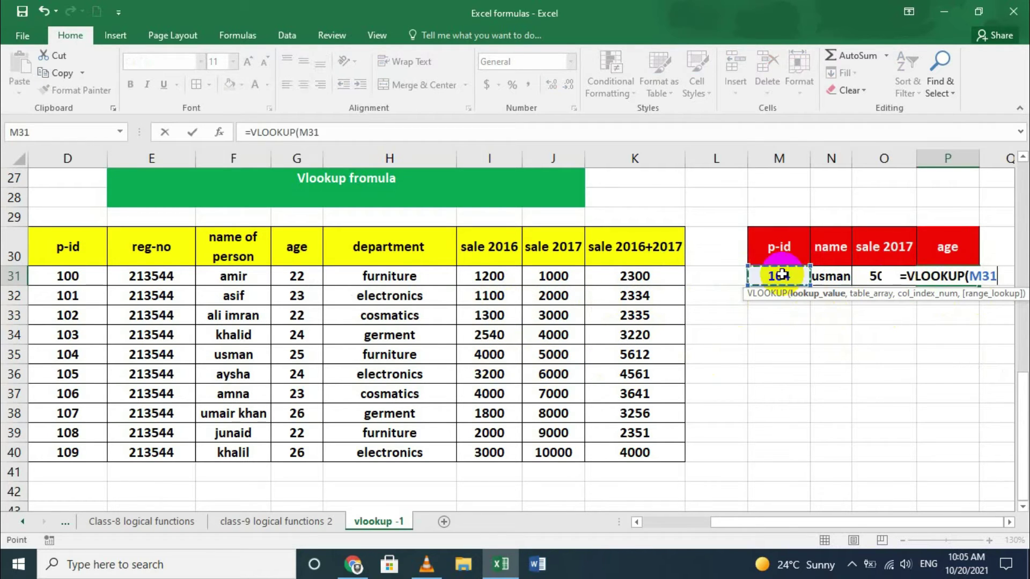
pyautogui.write(',')
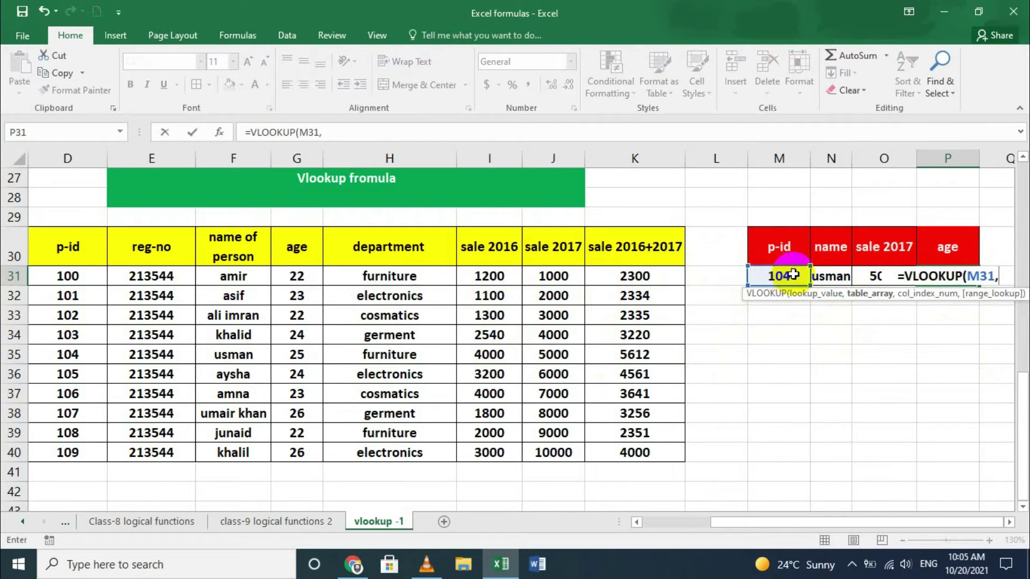
pyautogui.moveTo(54, 247); pyautogui.dragTo(639, 449)
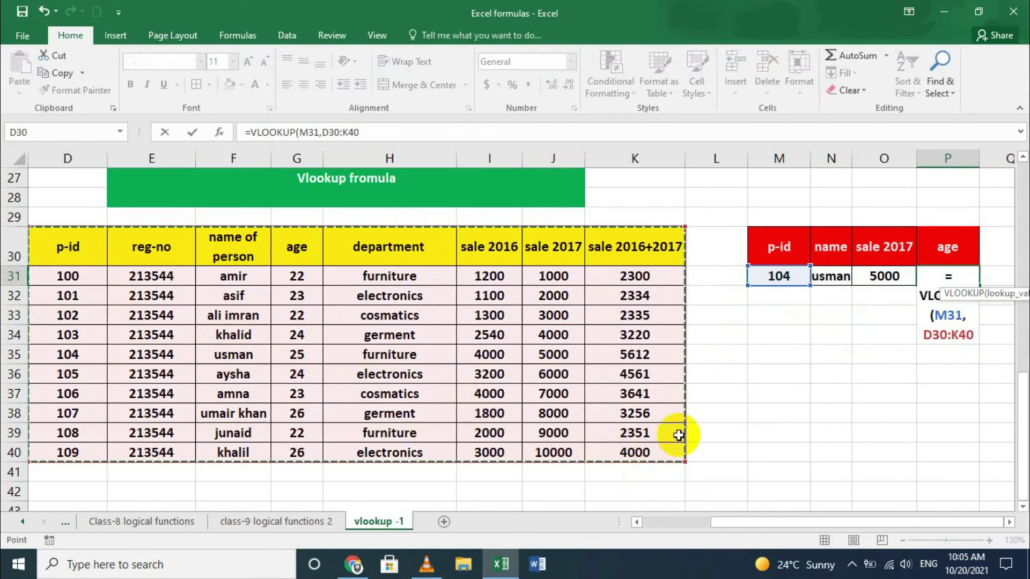
pyautogui.write(',4')
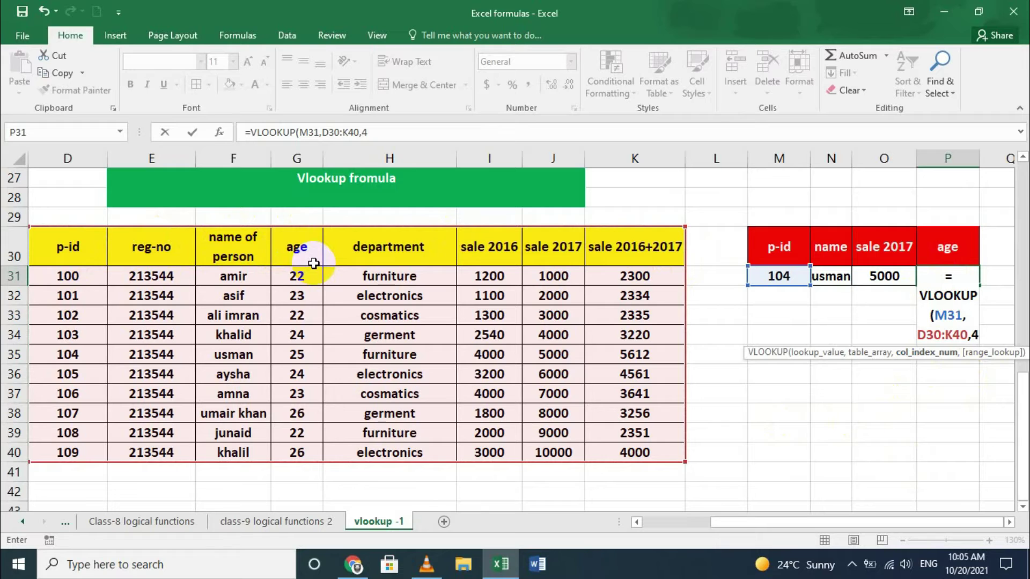
pyautogui.write(',')
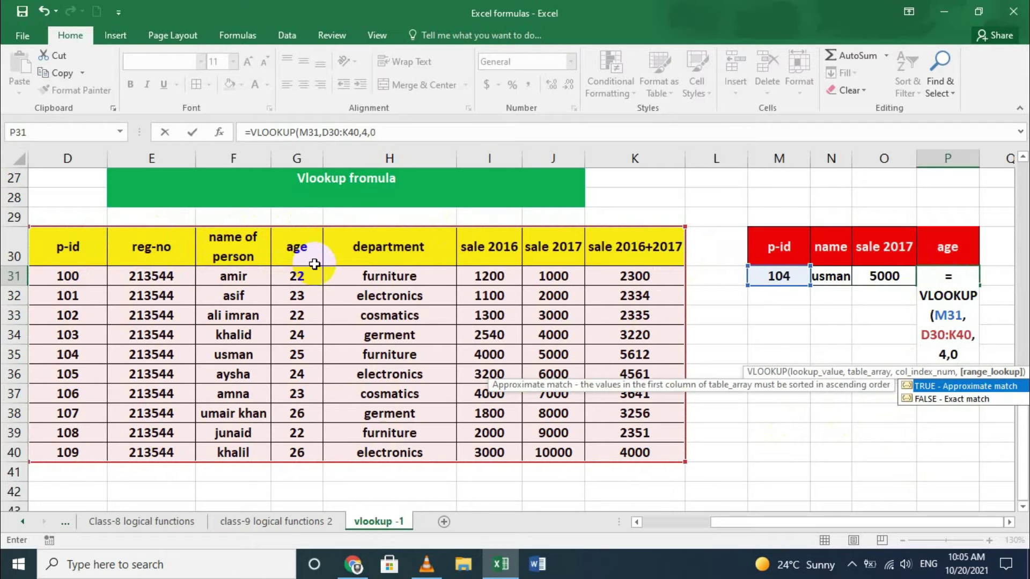
pyautogui.write('0)')
pyautogui.press('Return')
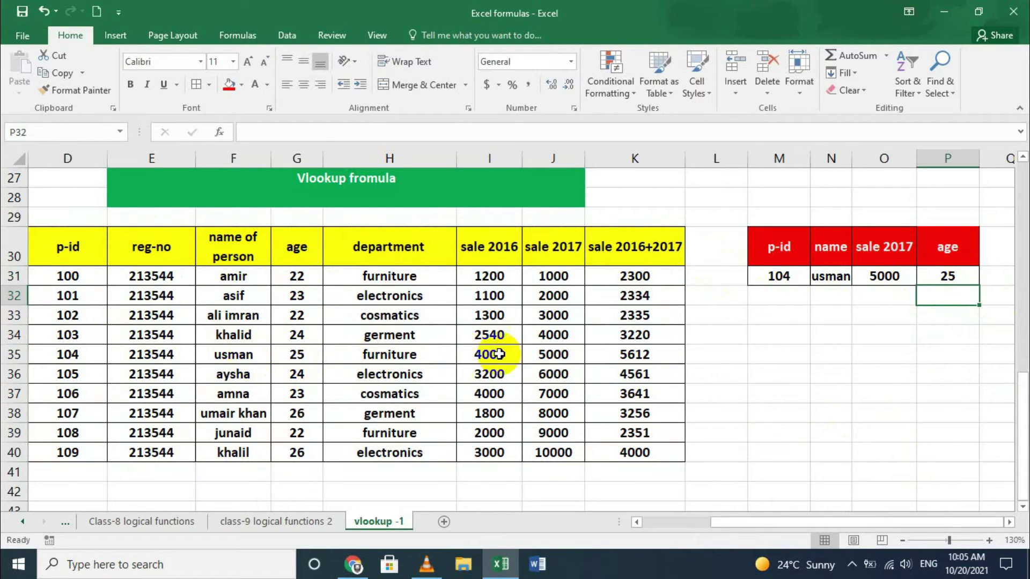
# - Change the lookup p-id in cell M31 to 102 and autofit column N to its contents
pyautogui.click(765, 271)
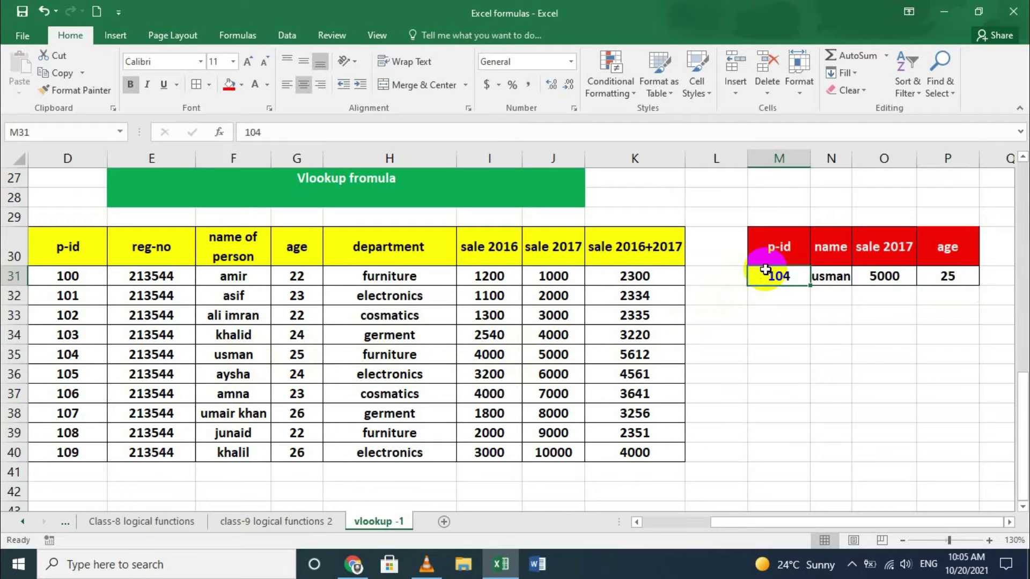
pyautogui.write('10')
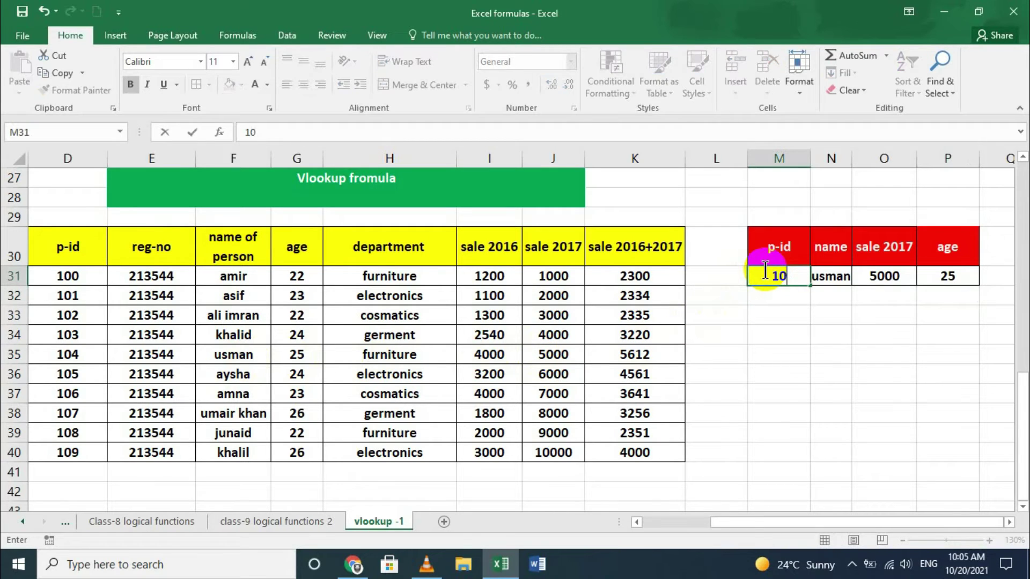
pyautogui.write('2')
pyautogui.click(813, 312)
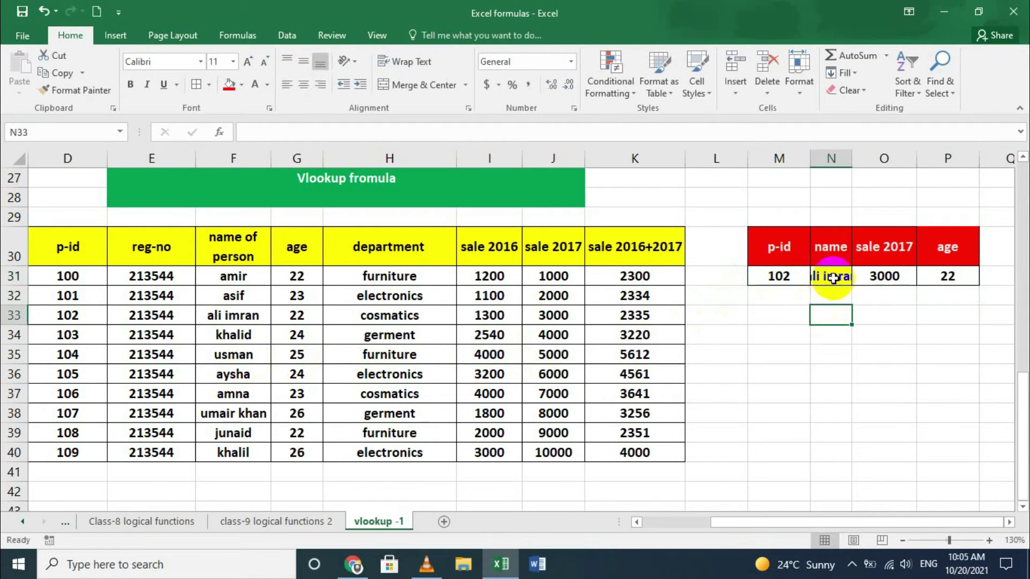
pyautogui.doubleClick(852, 158)
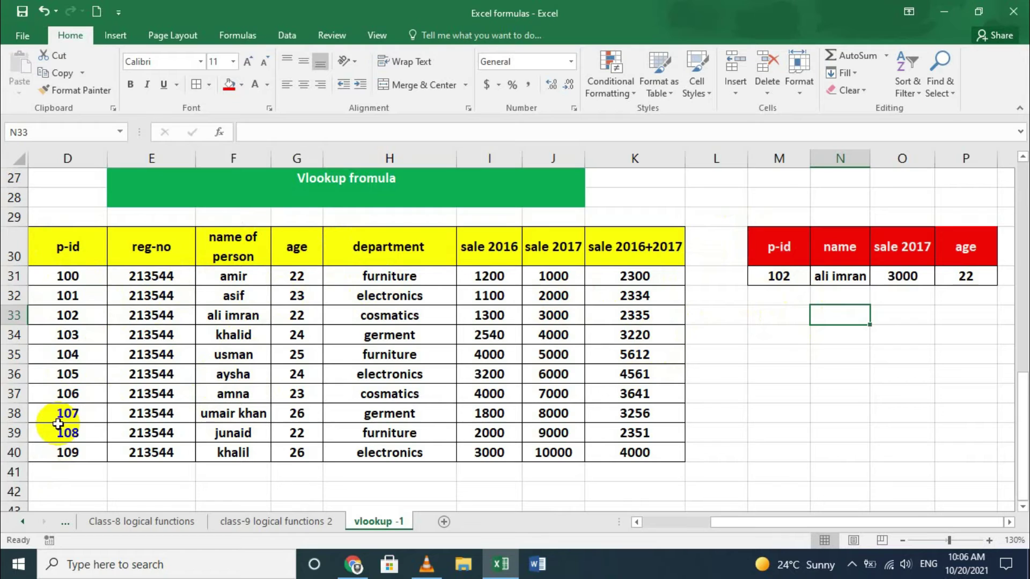
pyautogui.click(760, 276)
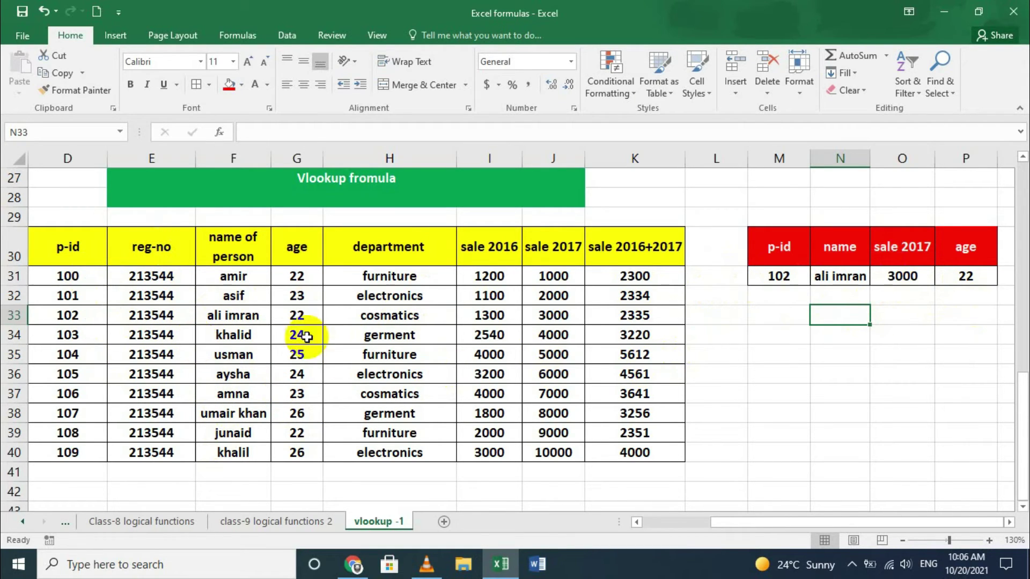
pyautogui.click(773, 387)
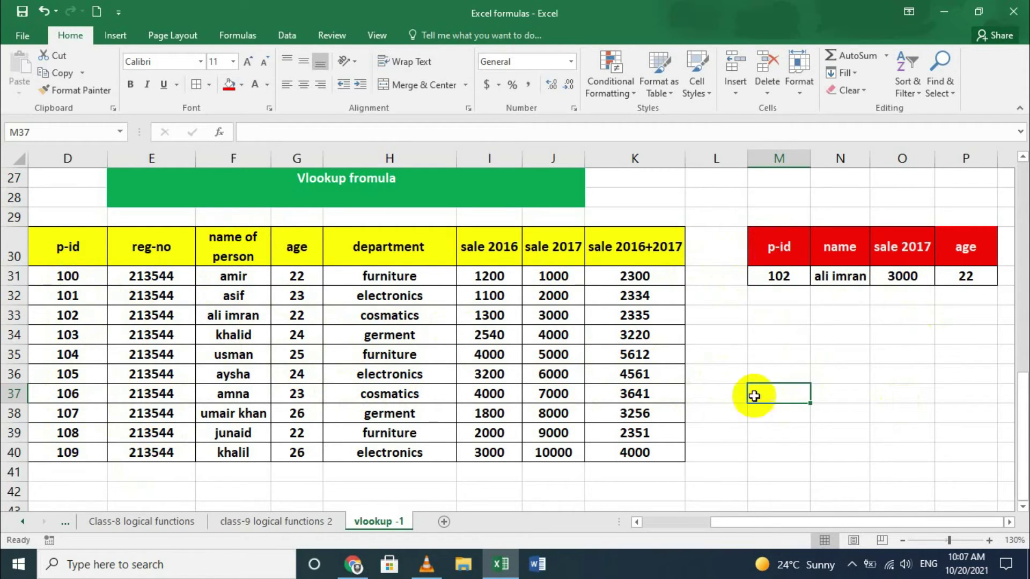
pyautogui.moveTo(761, 373); pyautogui.dragTo(780, 397)
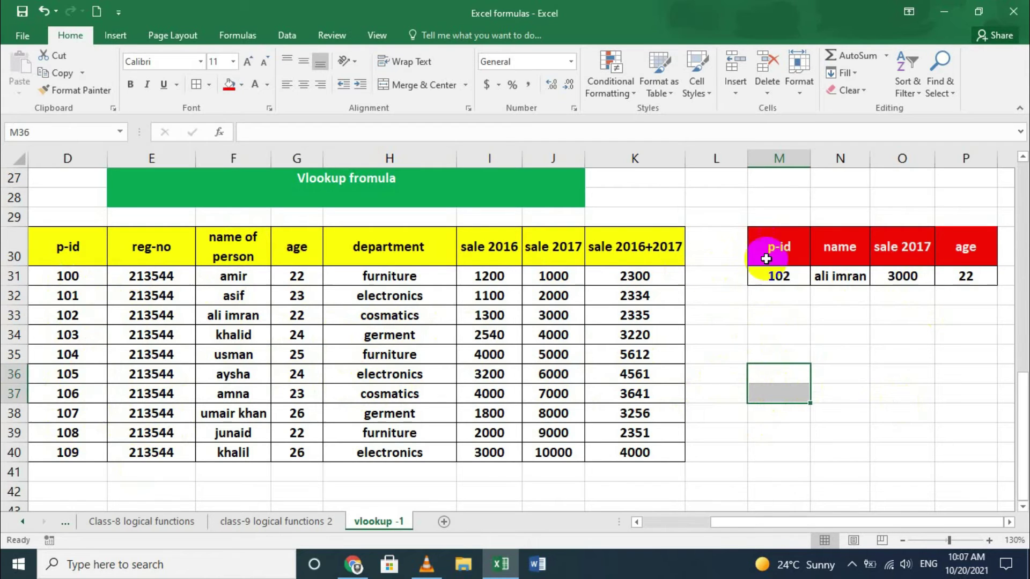
pyautogui.moveTo(966, 246); pyautogui.dragTo(965, 274)
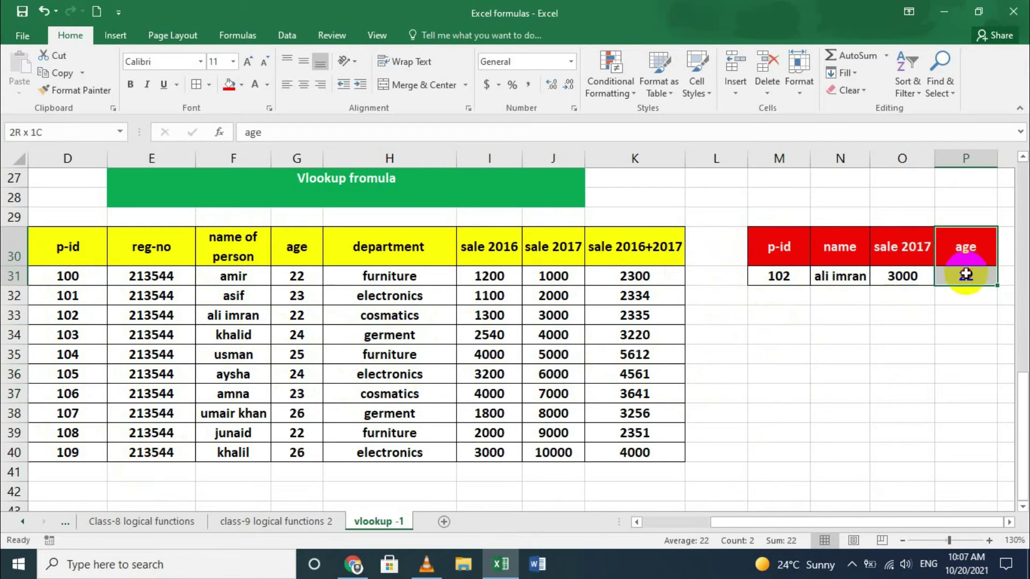
pyautogui.click(72, 91)
pyautogui.moveTo(775, 355); pyautogui.dragTo(770, 388)
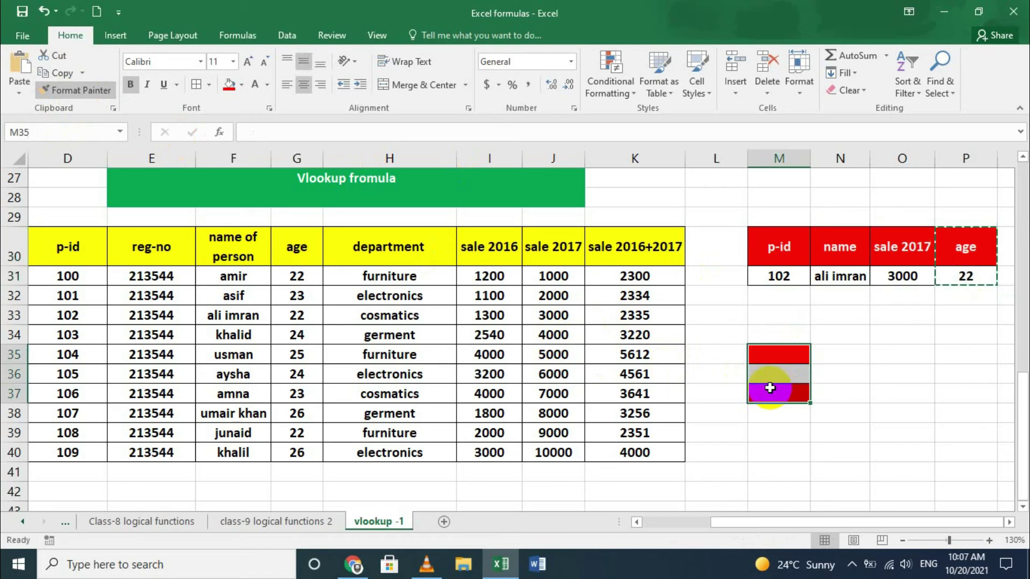
pyautogui.hotkey('ctrl', 'z')
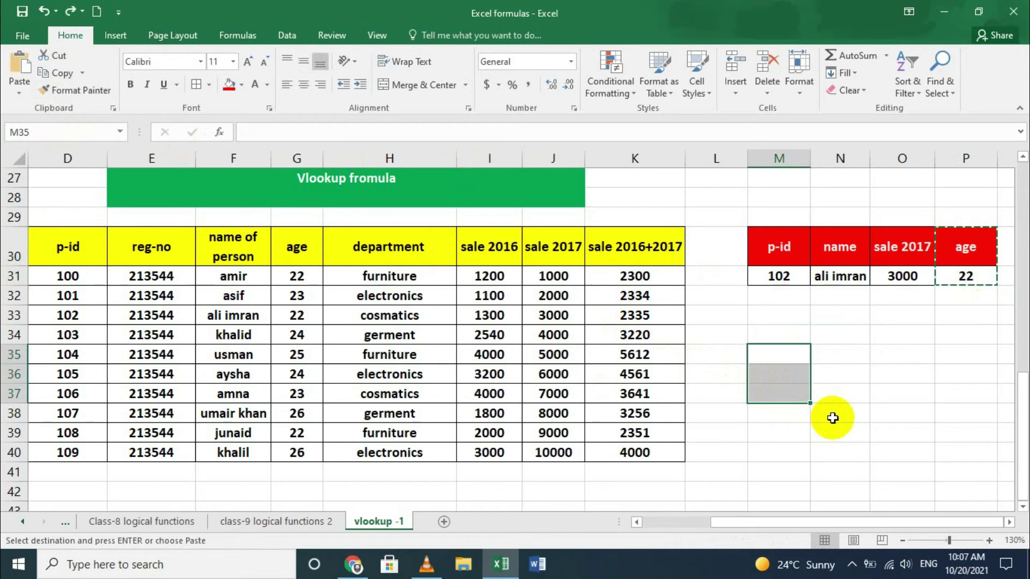
pyautogui.click(59, 90)
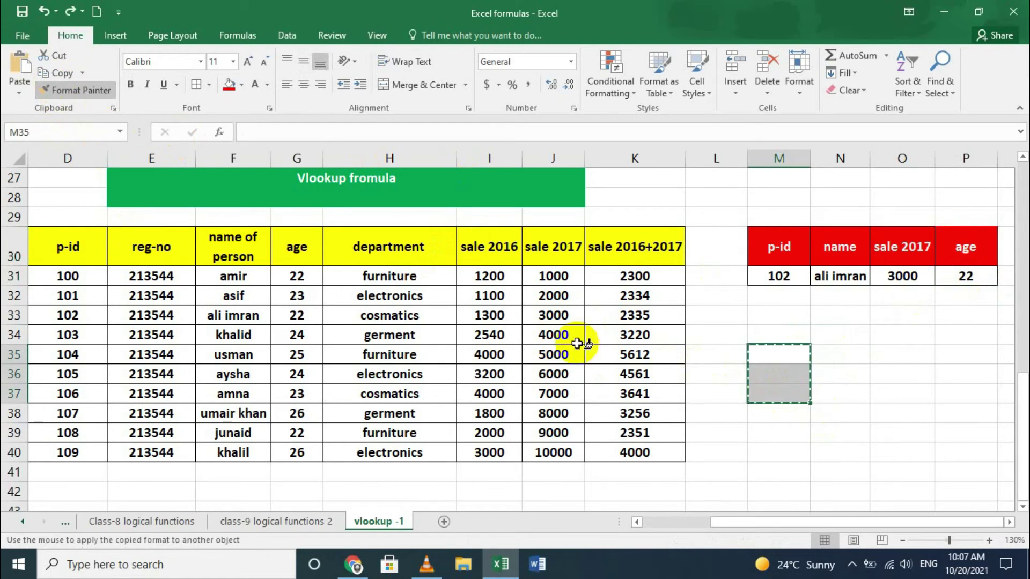
pyautogui.moveTo(774, 355); pyautogui.dragTo(808, 367)
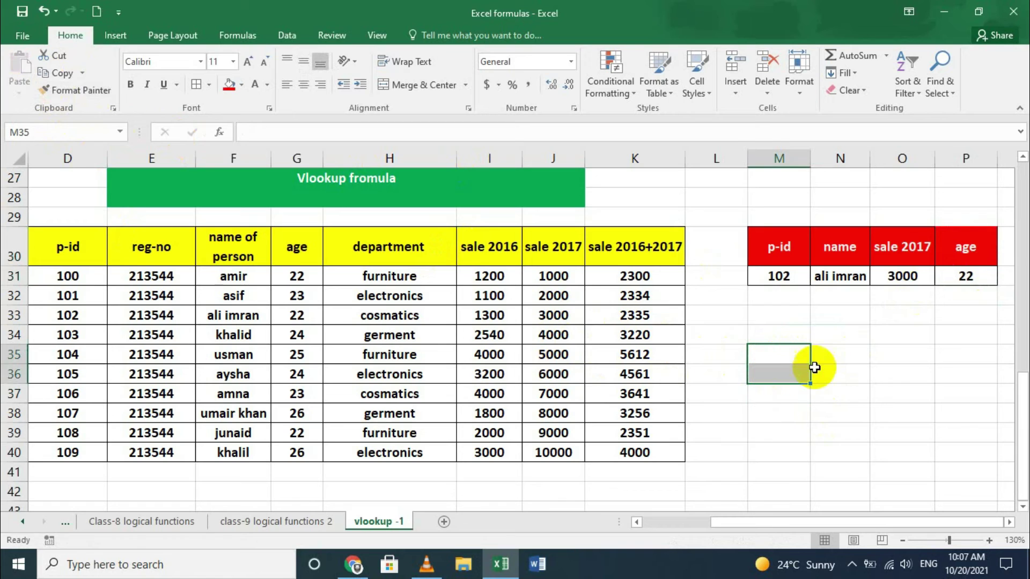
pyautogui.click(917, 333)
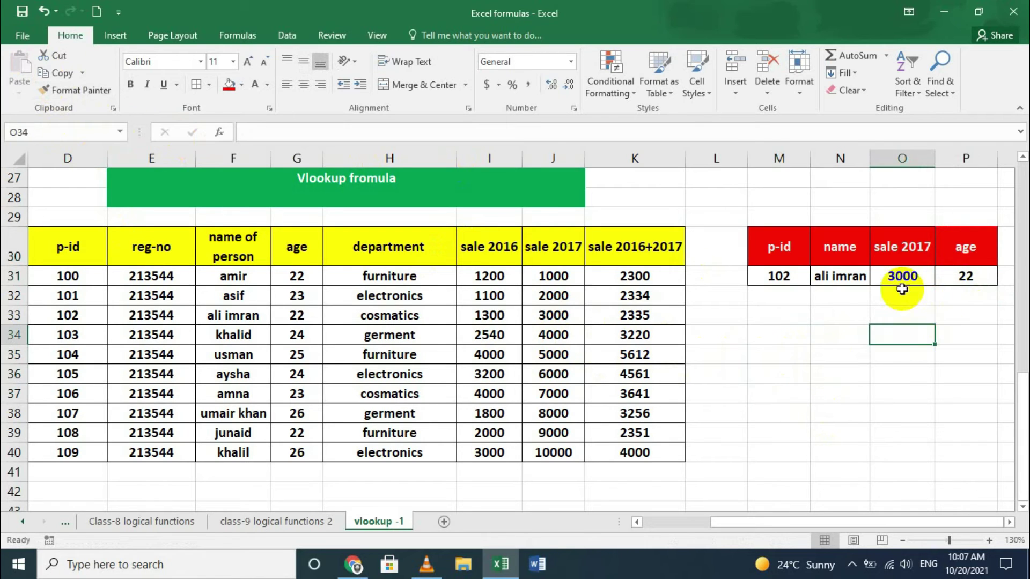
# - Copy the formatting of the age header and value cells P30:P31 onto M35:M36 and N35:N36 with Format Painter
pyautogui.click(963, 268)
pyautogui.moveTo(963, 269); pyautogui.dragTo(964, 275)
pyautogui.click(75, 91)
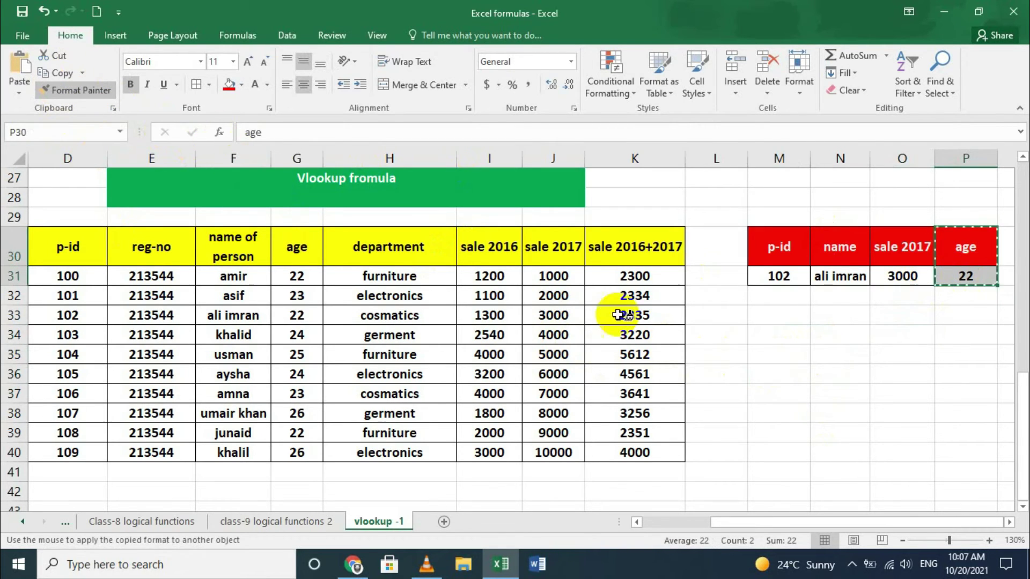
pyautogui.moveTo(770, 351); pyautogui.dragTo(787, 378)
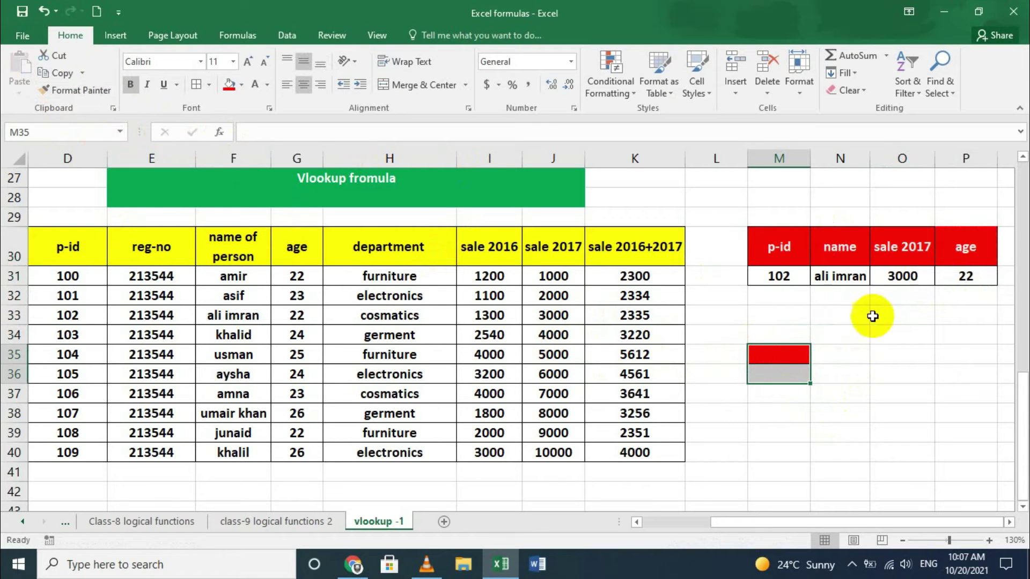
pyautogui.click(75, 90)
pyautogui.moveTo(833, 352); pyautogui.dragTo(837, 380)
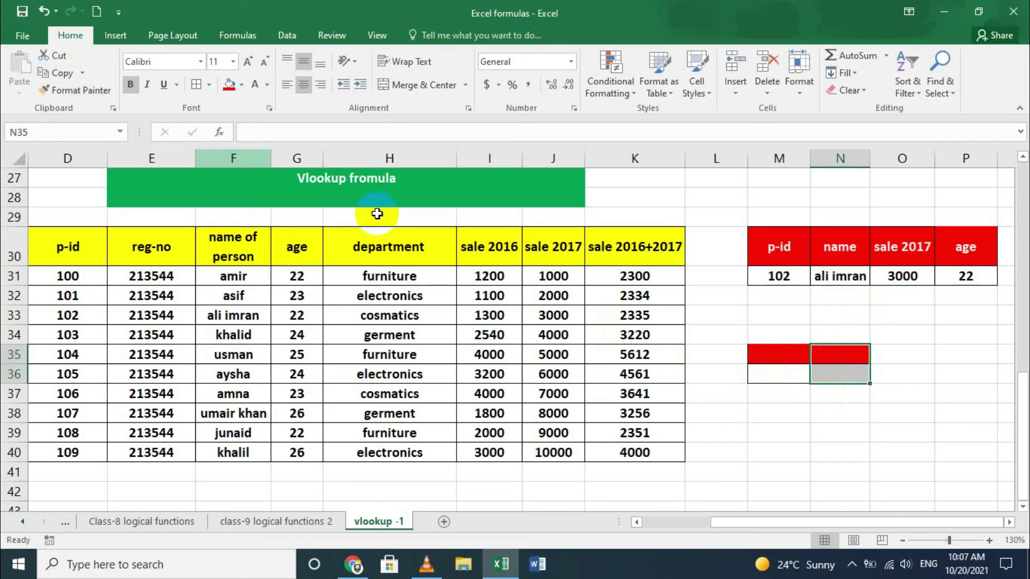
# - Enter the headings reg-no in cell M35 and age in cell N35
pyautogui.click(779, 356)
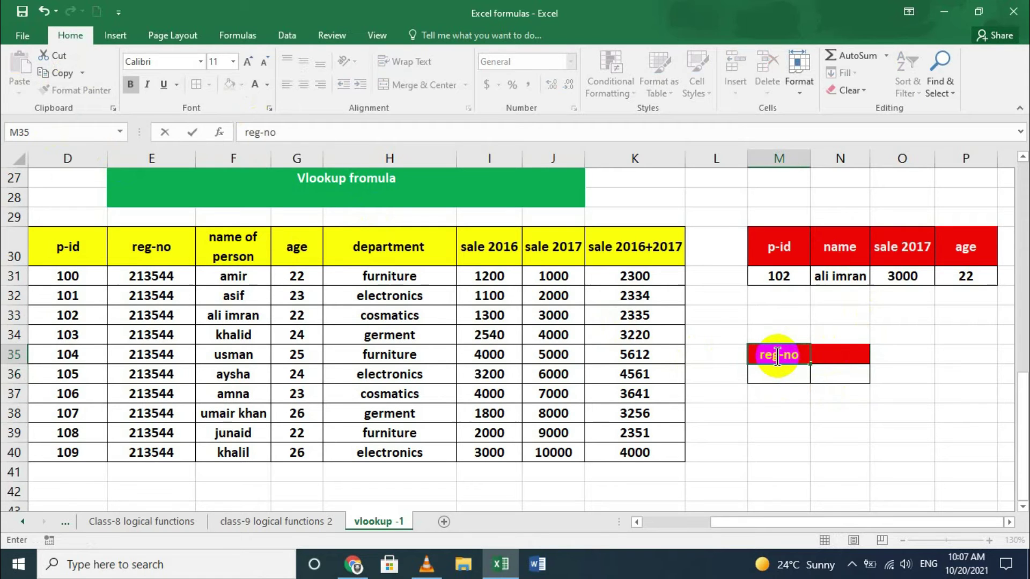
pyautogui.click(837, 354)
pyautogui.write('a')
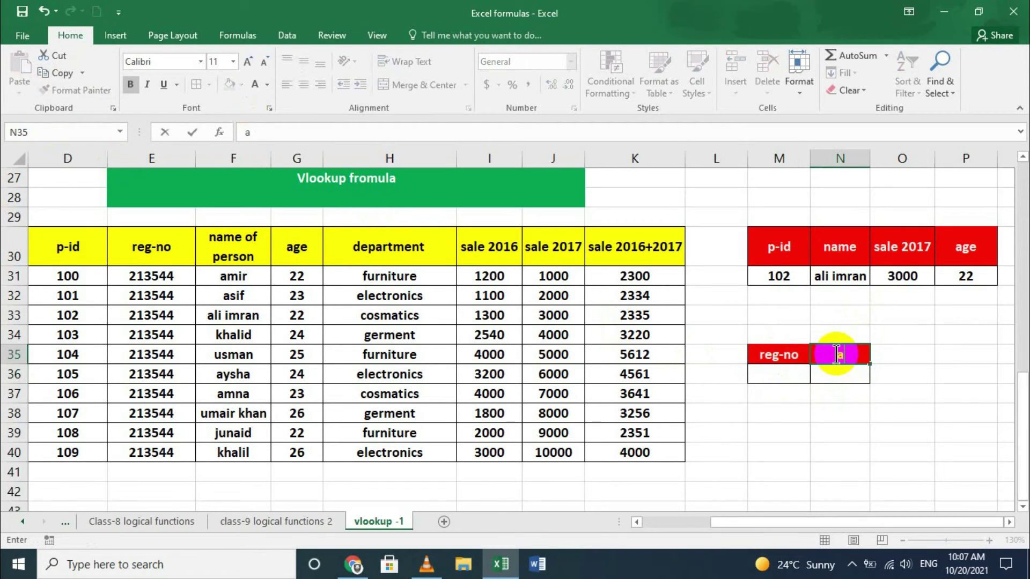
pyautogui.write('ge')
pyautogui.click(766, 374)
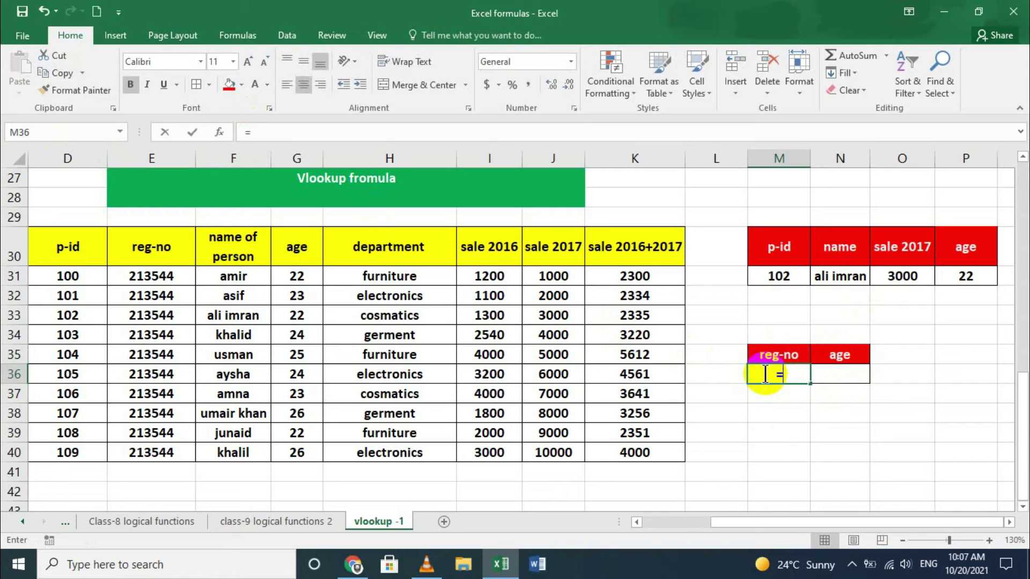
pyautogui.write('=vll')
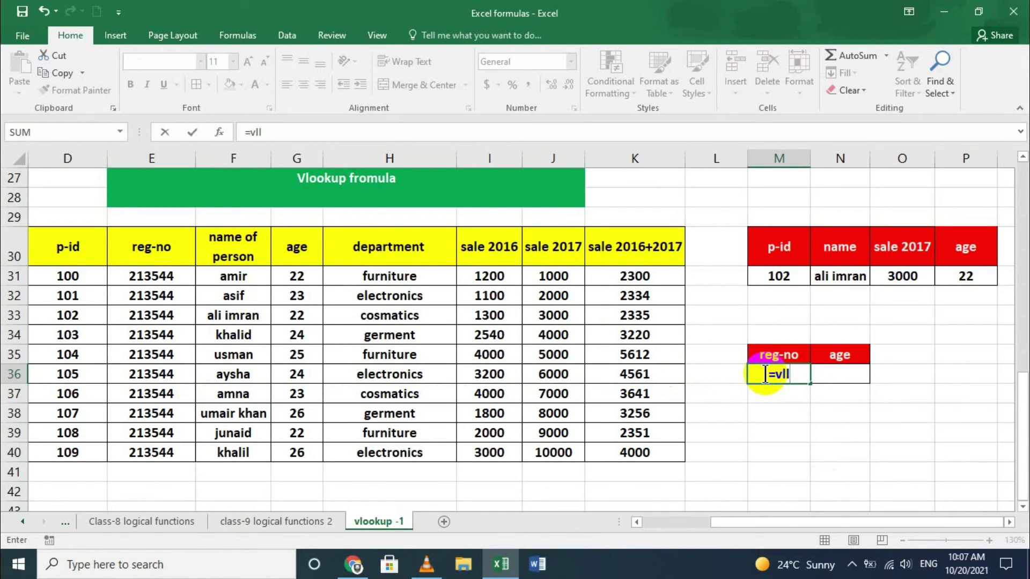
pyautogui.press('BackSpace')
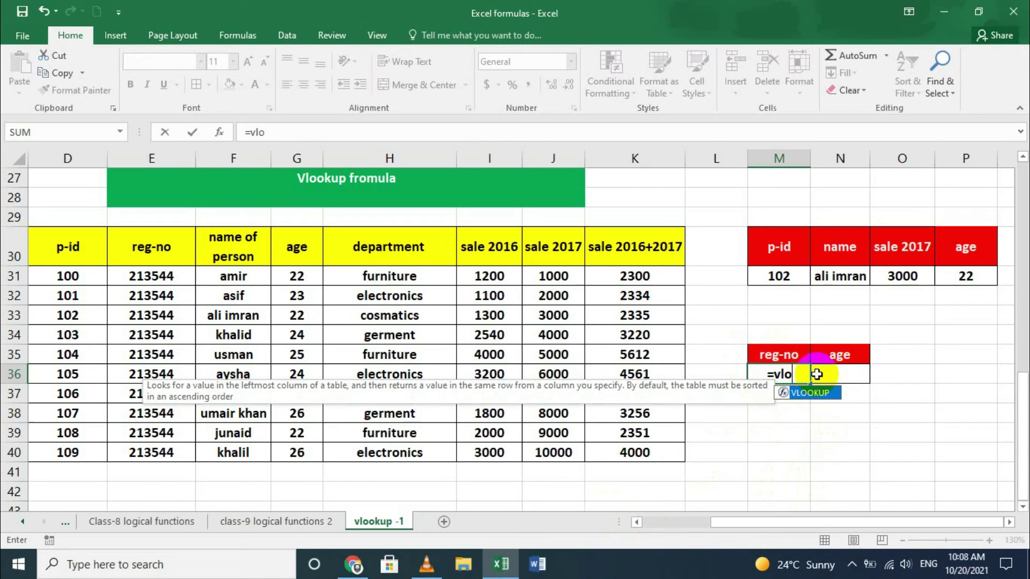
pyautogui.press('BackSpace')
pyautogui.press('BackSpace')
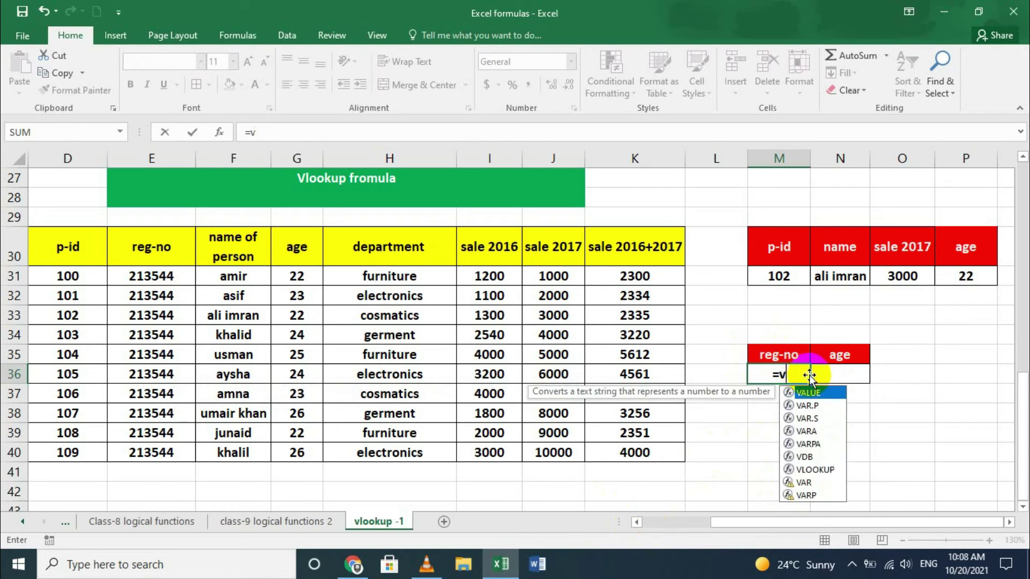
pyautogui.press('BackSpace')
pyautogui.press('BackSpace')
# - Start a VLOOKUP formula in cell N36 under the age heading
pyautogui.click(829, 377)
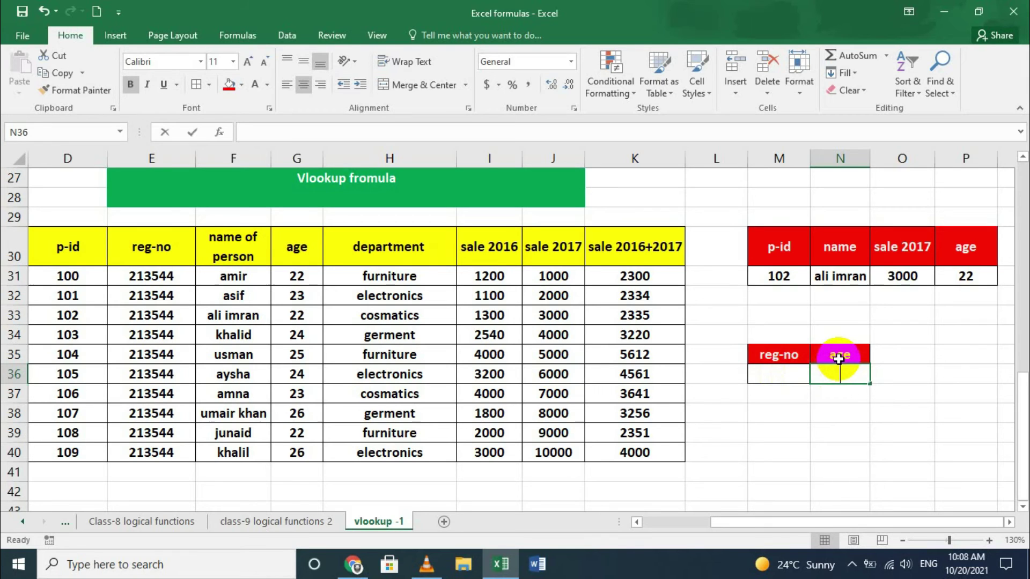
pyautogui.write('=v')
pyautogui.write('l')
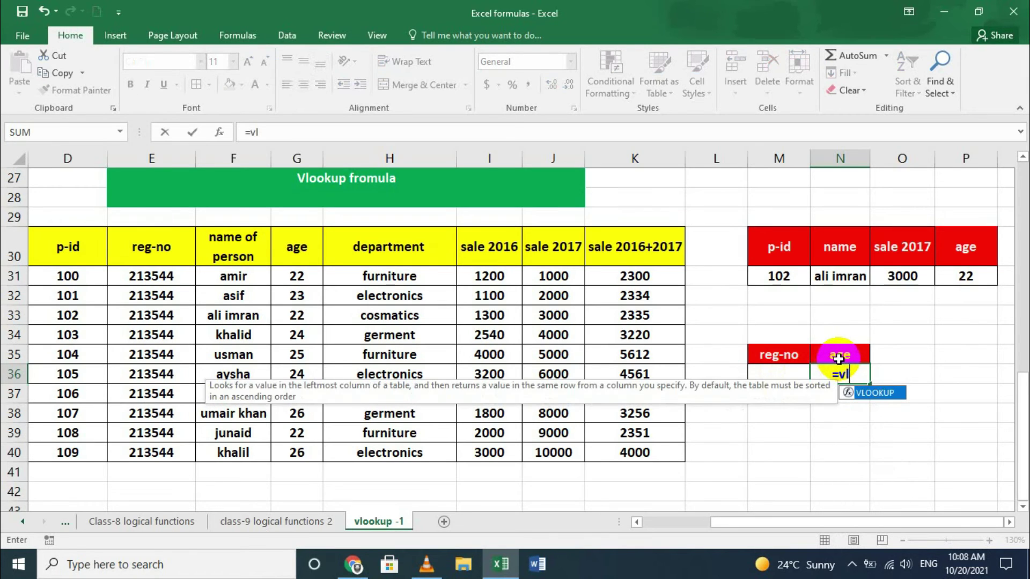
pyautogui.doubleClick(873, 394)
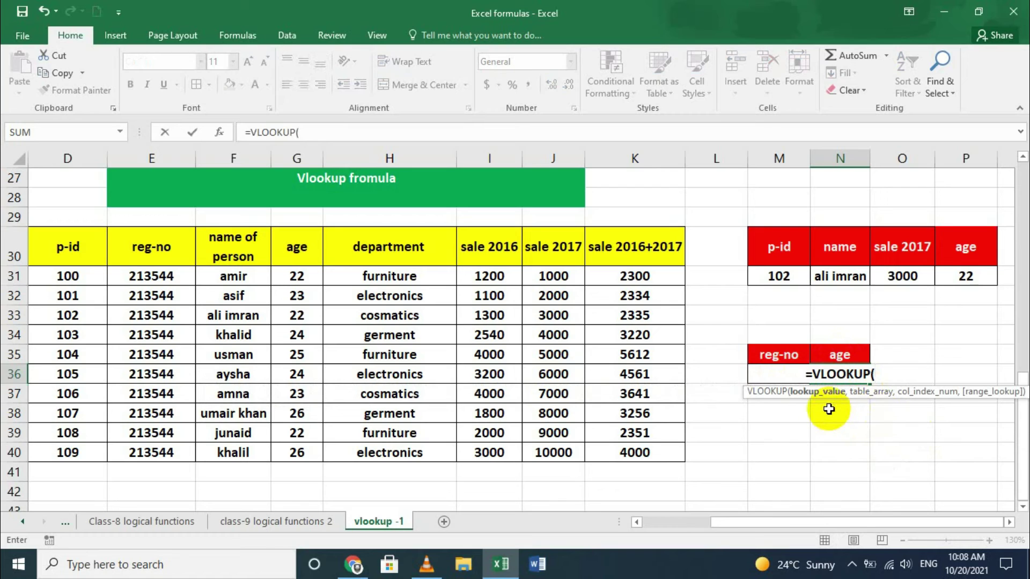
pyautogui.click(782, 376)
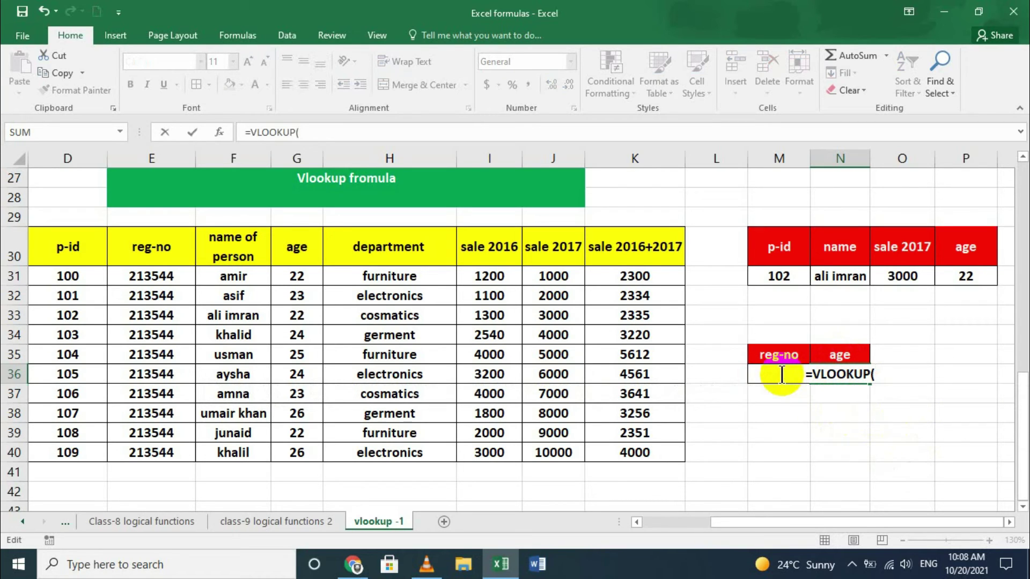
pyautogui.click(892, 375)
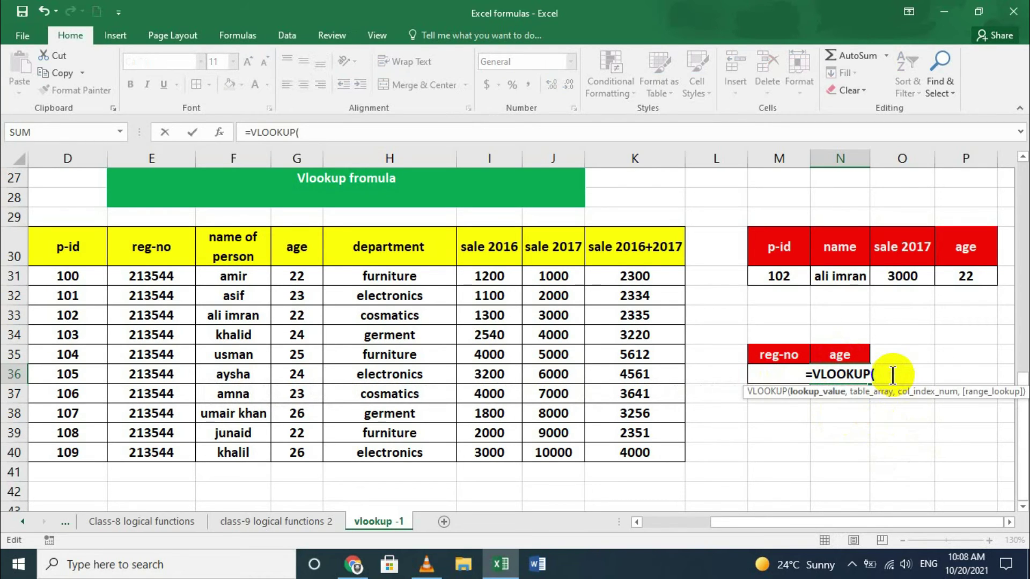
pyautogui.write('gfgfgfgfgfgf')
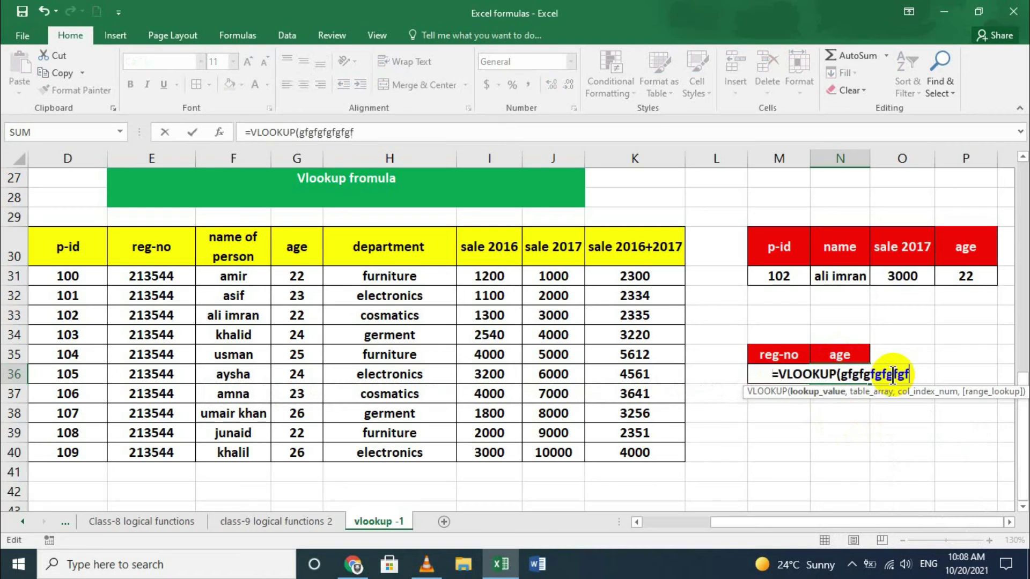
pyautogui.write('ggfgfgfgfgfgfg')
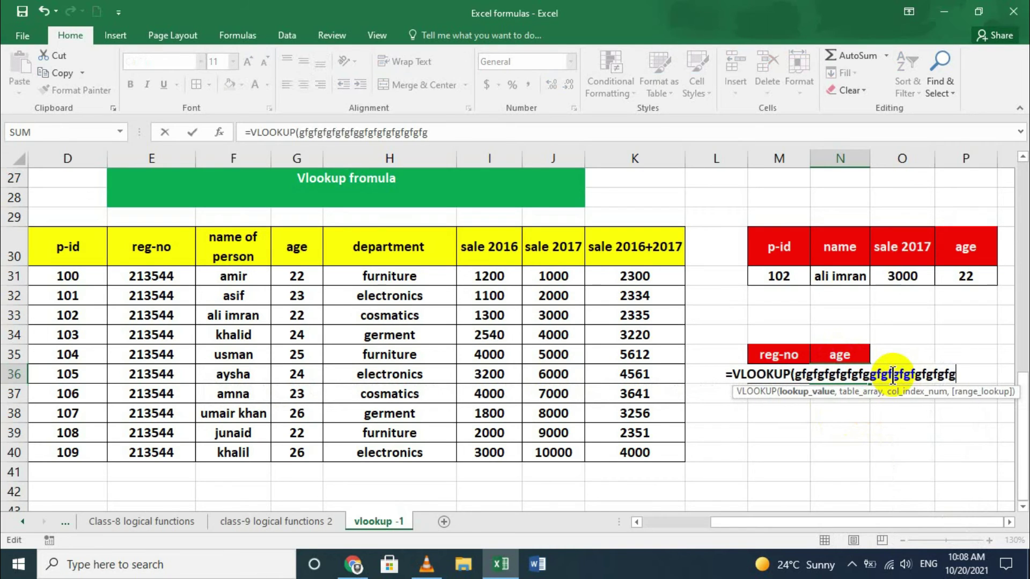
pyautogui.write('fggggggggggggggggggggggggggggg')
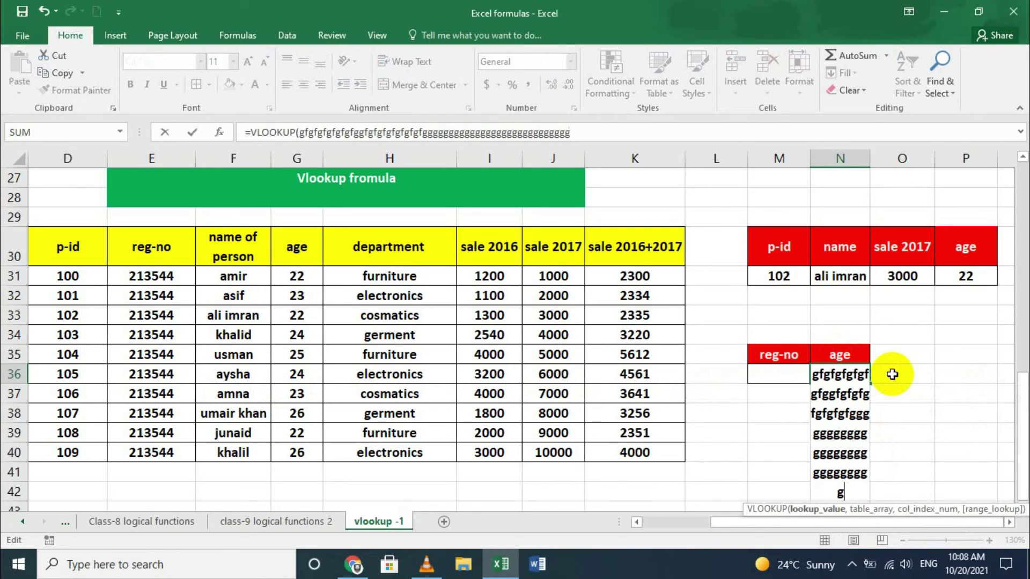
pyautogui.press('BackSpace')
pyautogui.press('BackSpace')
pyautogui.press('BackSpace')
pyautogui.press('BackSpace')
pyautogui.press('BackSpace')
pyautogui.press('BackSpace')
pyautogui.press('BackSpace')
pyautogui.press('BackSpace')
pyautogui.press('BackSpace')
pyautogui.press('BackSpace')
pyautogui.press('BackSpace')
pyautogui.press('BackSpace')
pyautogui.press('BackSpace')
pyautogui.press('BackSpace')
pyautogui.press('BackSpace')
pyautogui.press('BackSpace')
pyautogui.press('BackSpace')
pyautogui.press('BackSpace')
pyautogui.press('BackSpace')
pyautogui.press('BackSpace')
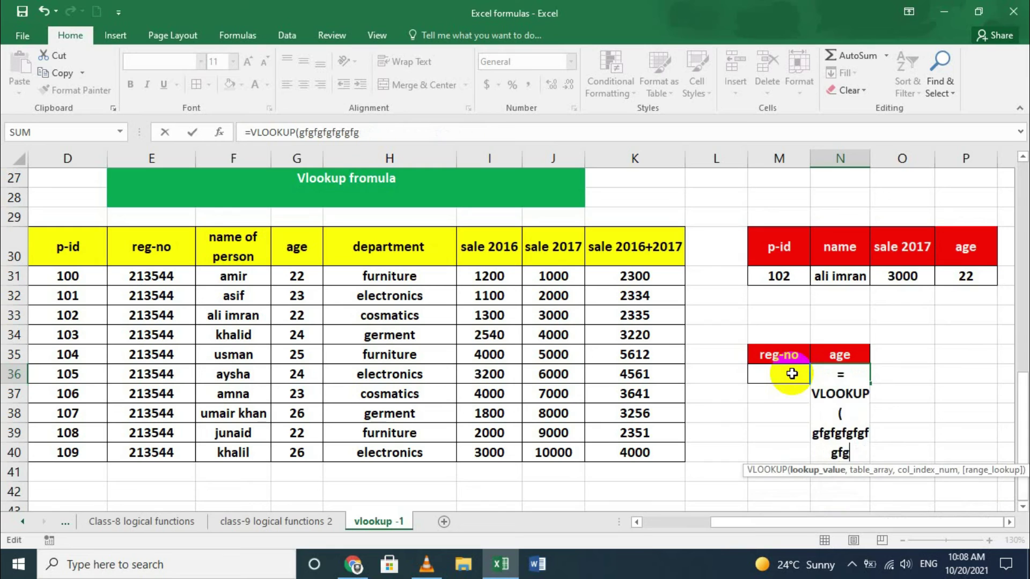
pyautogui.press('BackSpace')
pyautogui.press('BackSpace')
pyautogui.press('BackSpace')
pyautogui.press('BackSpace')
pyautogui.press('BackSpace')
pyautogui.press('BackSpace')
pyautogui.press('BackSpace')
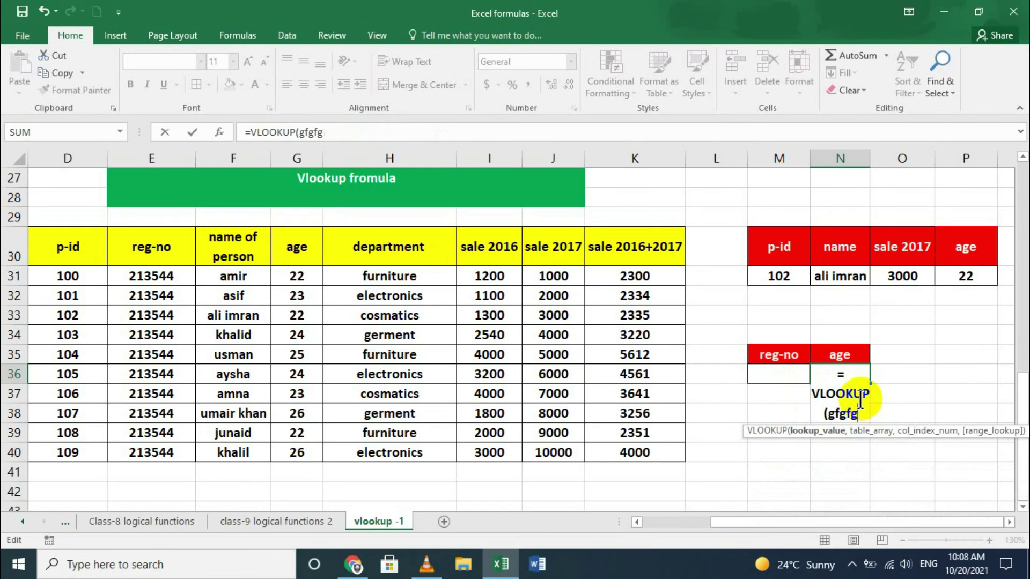
pyautogui.press('BackSpace')
pyautogui.press('BackSpace')
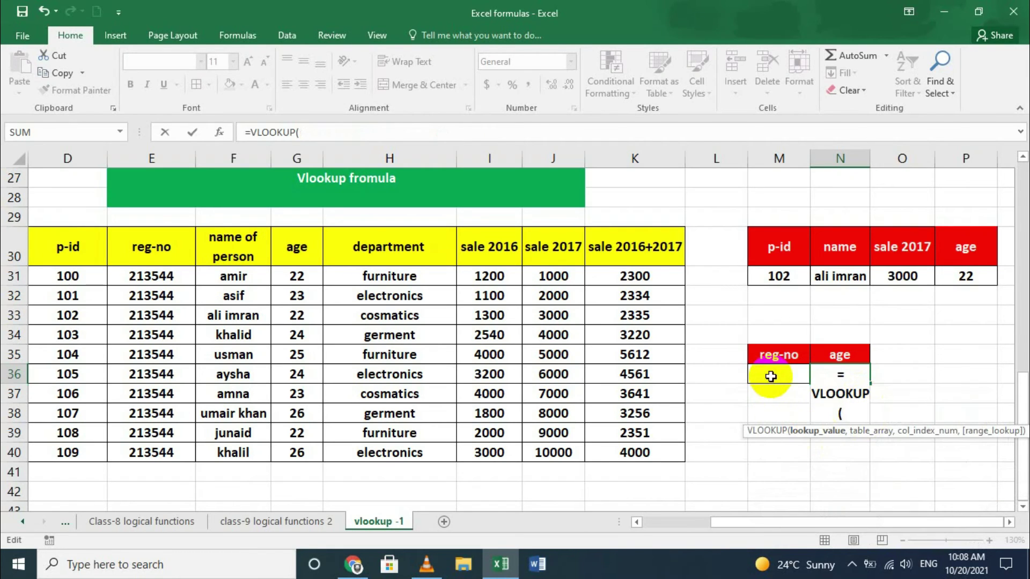
# - Complete the VLOOKUP formula in N36 with lookup value M36, table range E30:K40, column 3 for age, and exact match 0
pyautogui.click(771, 377)
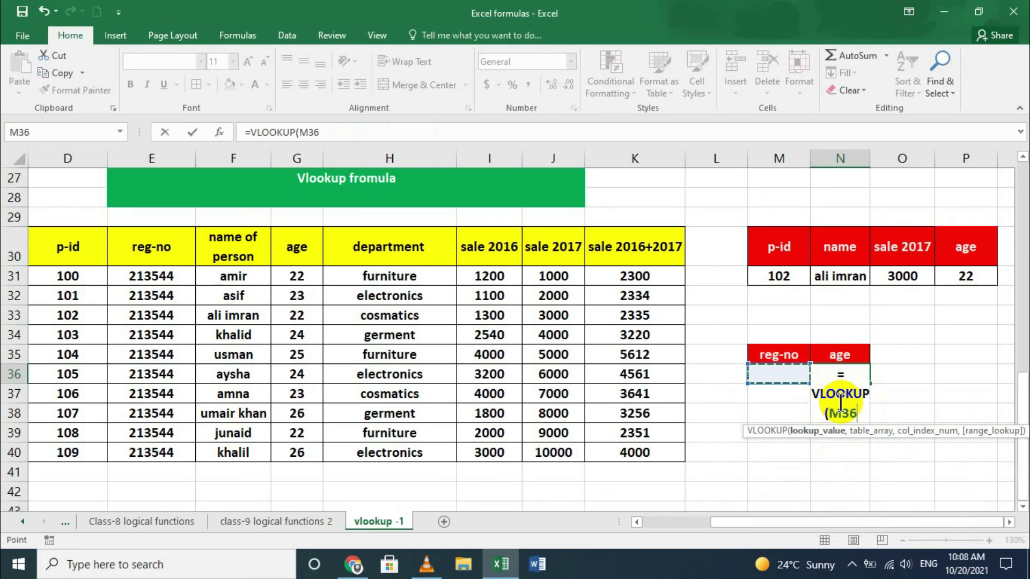
pyautogui.write(',')
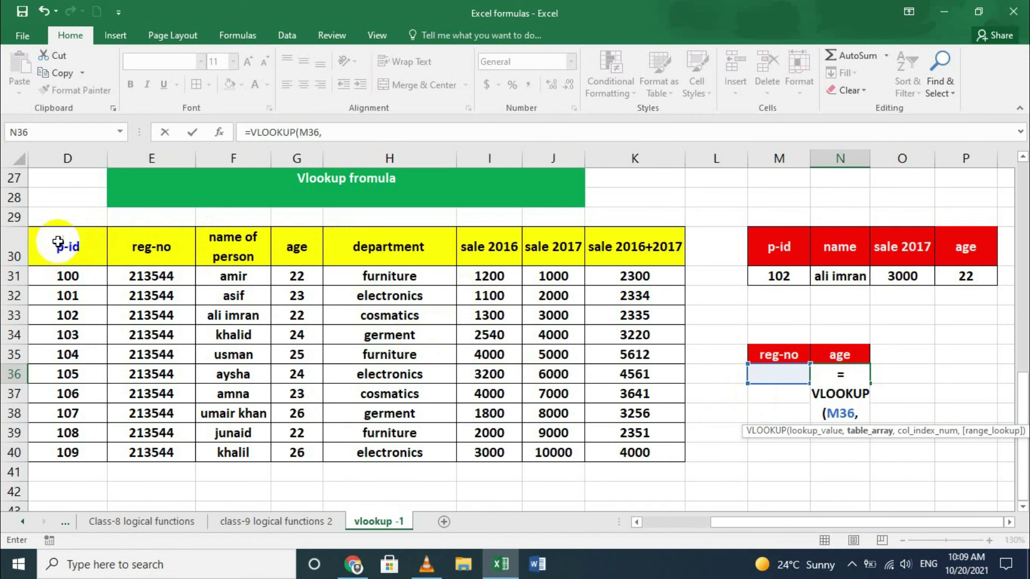
pyautogui.moveTo(142, 246); pyautogui.dragTo(651, 450)
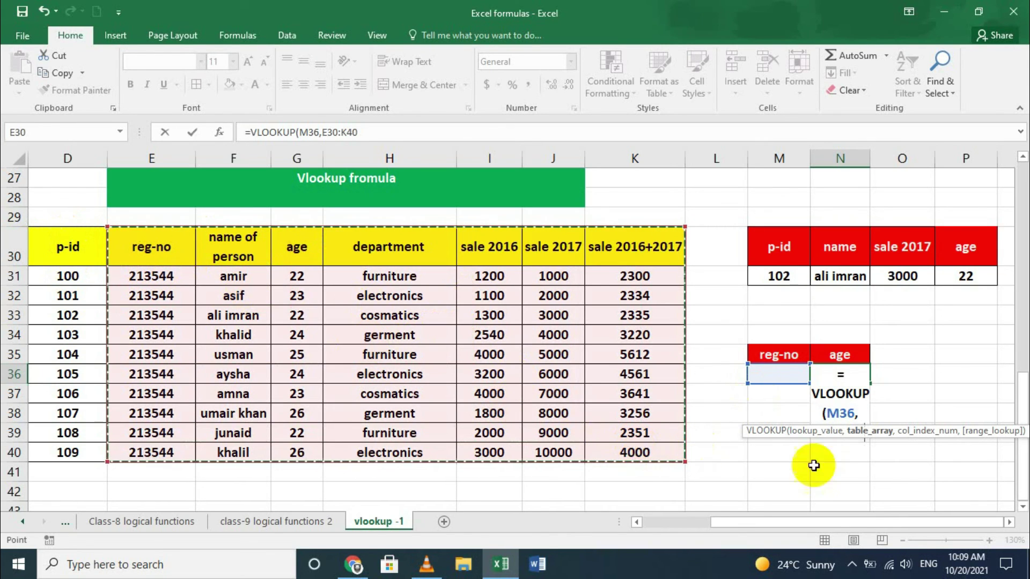
pyautogui.write(',')
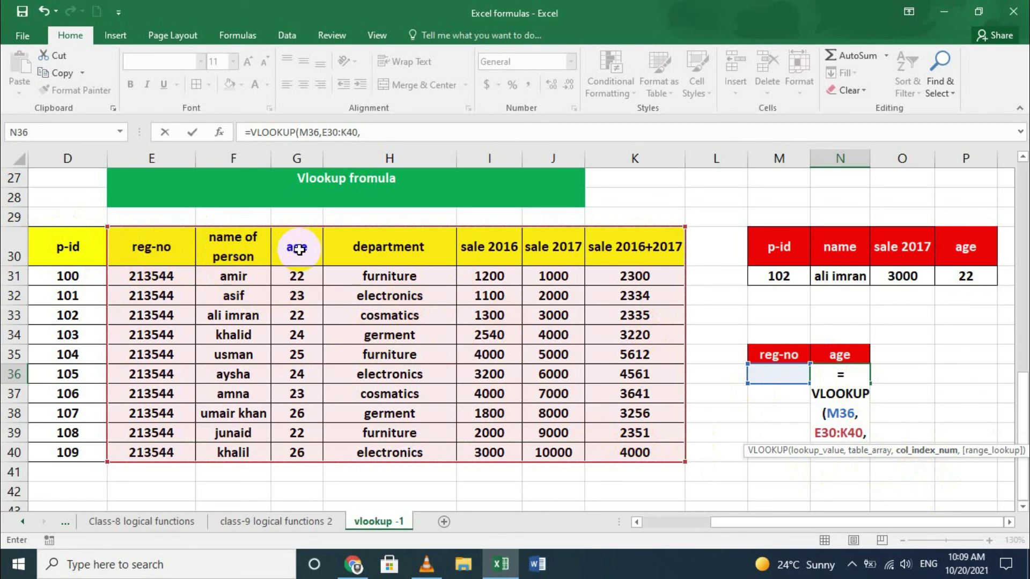
pyautogui.write('3')
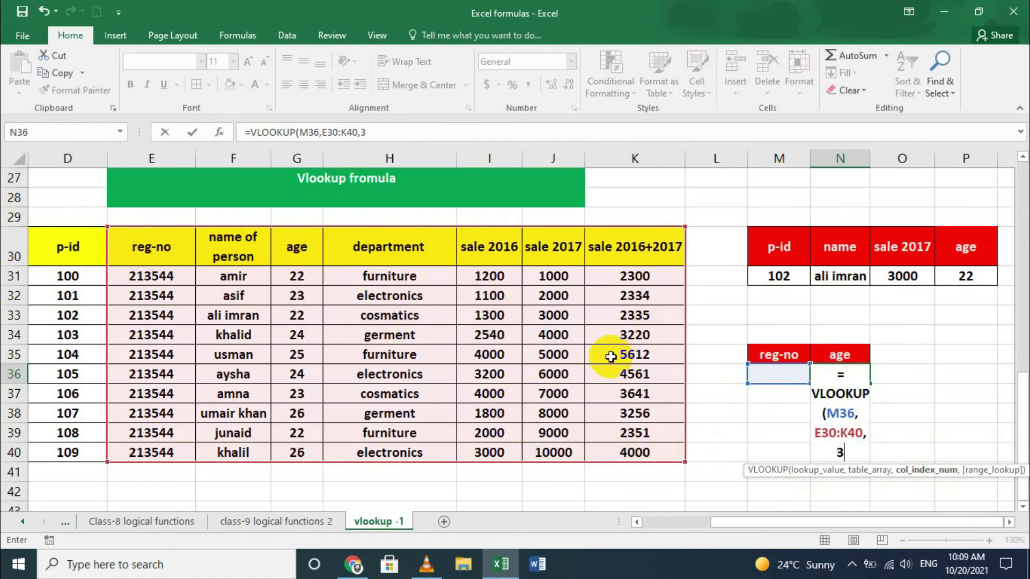
pyautogui.write(',0')
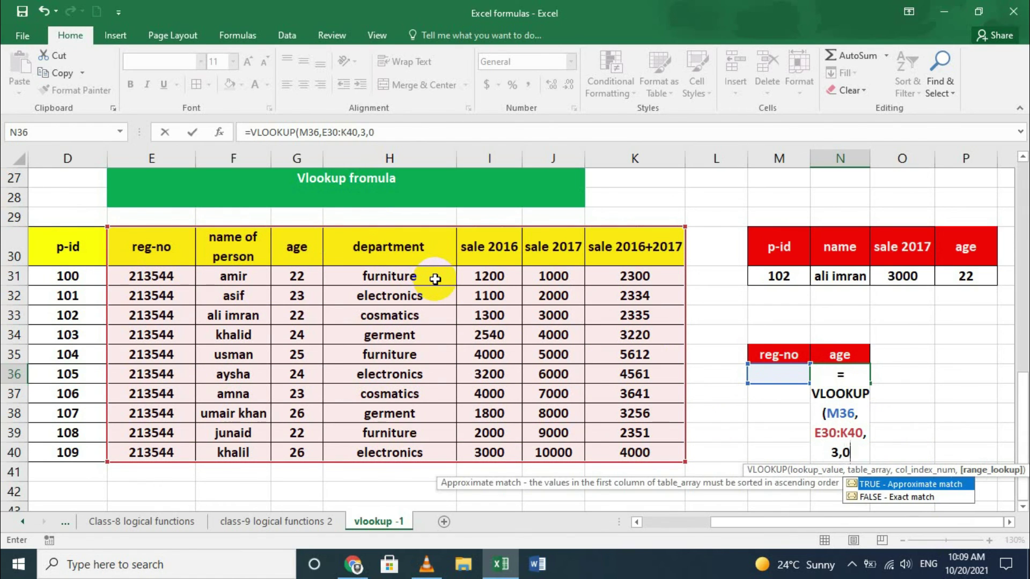
pyautogui.write(')')
pyautogui.press('Return')
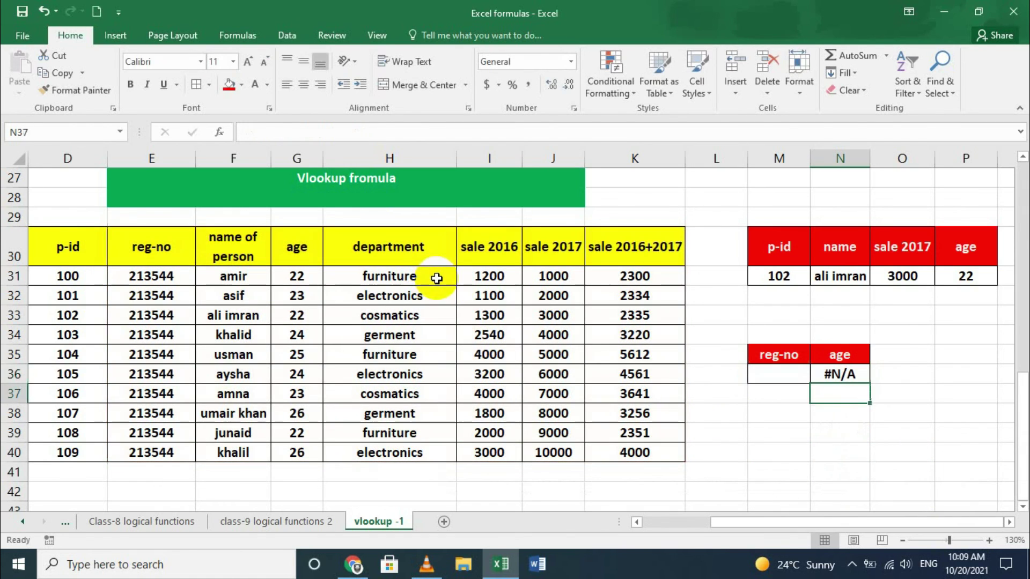
# - Enter the registration number listed in column E as the lookup value in cell M36
pyautogui.click(783, 377)
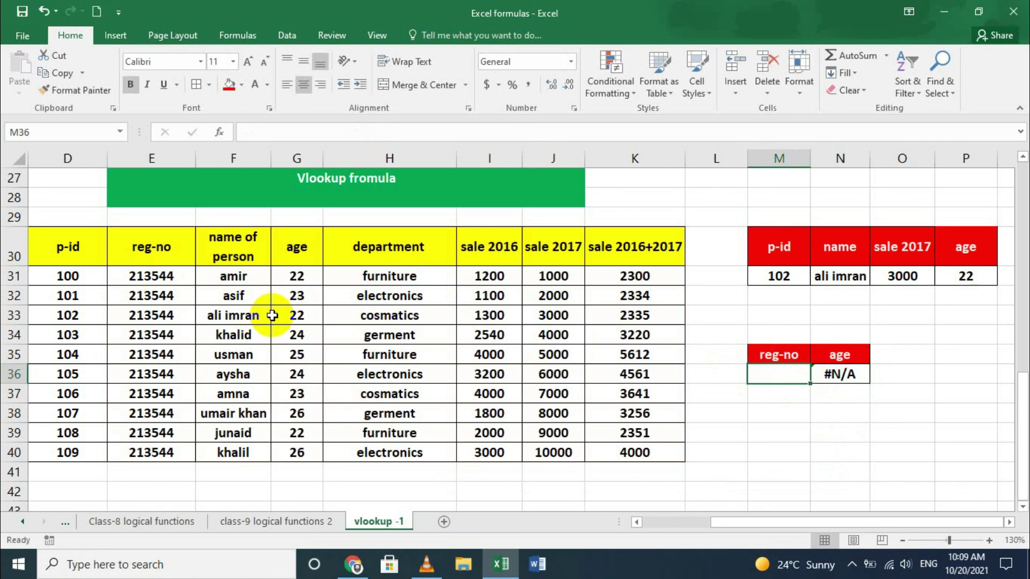
pyautogui.write('213544')
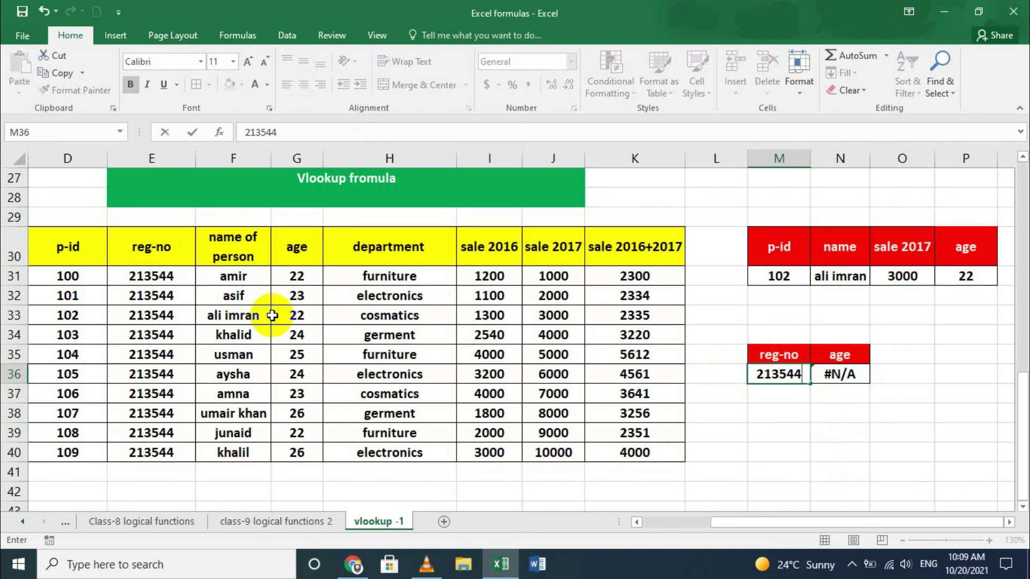
pyautogui.press('Return')
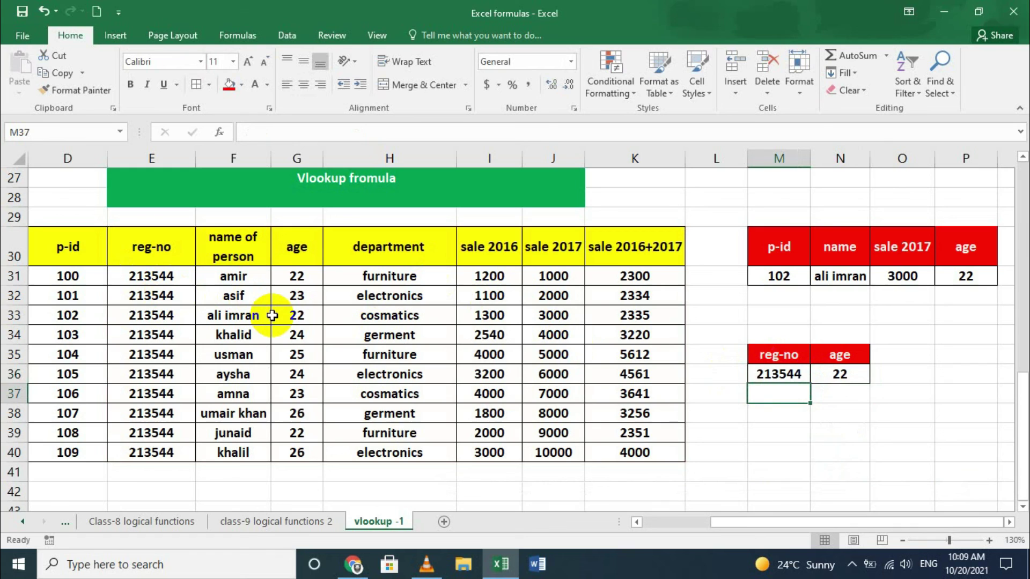